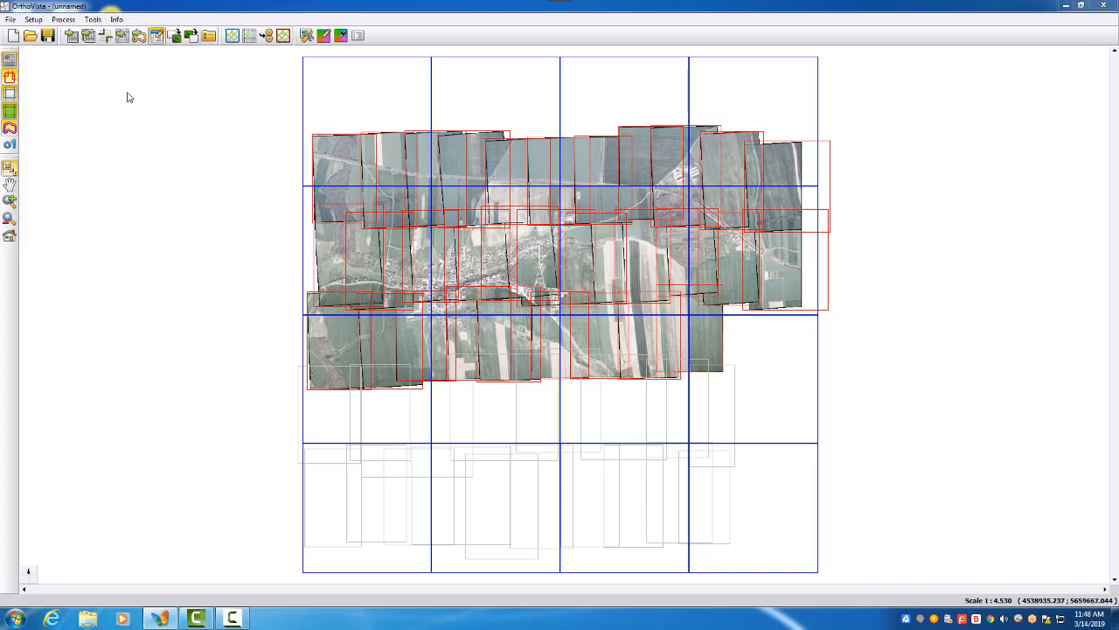
Select the output tiles in the upper three rows of the grid with area selection from the Output Tiles layer.
left_click(63, 20)
left_click(84, 69)
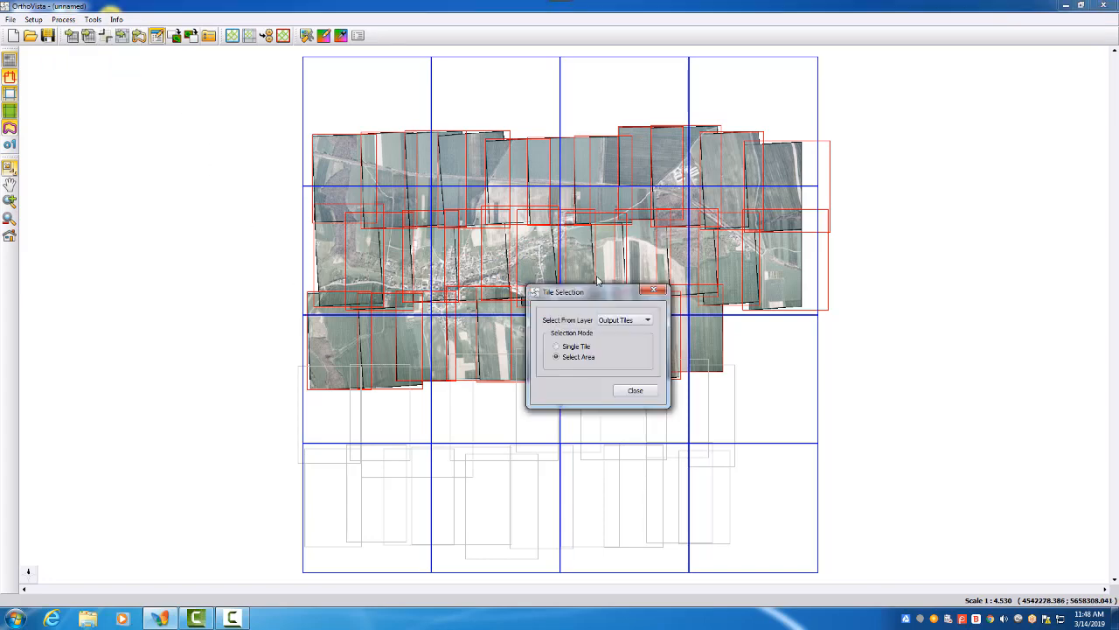
left_click_drag(602, 291, 949, 276)
left_click_drag(371, 115, 739, 372)
left_click(982, 376)
Review the project's image list and tile list in the Project Dialog and close it.
left_click(157, 35)
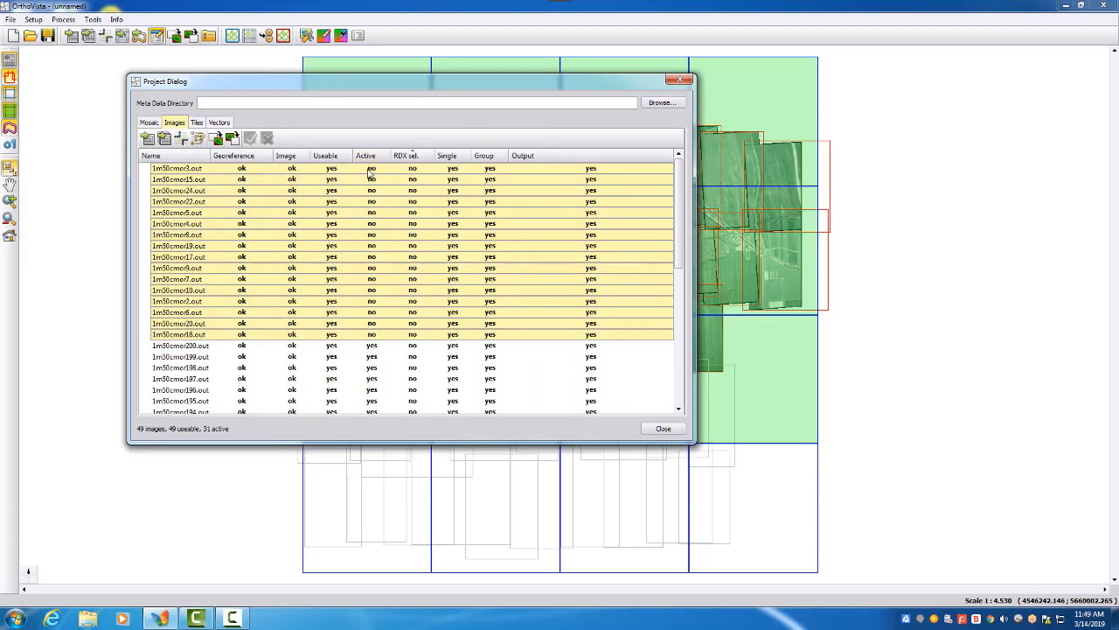
left_click_drag(333, 87, 733, 66)
left_click(779, 327)
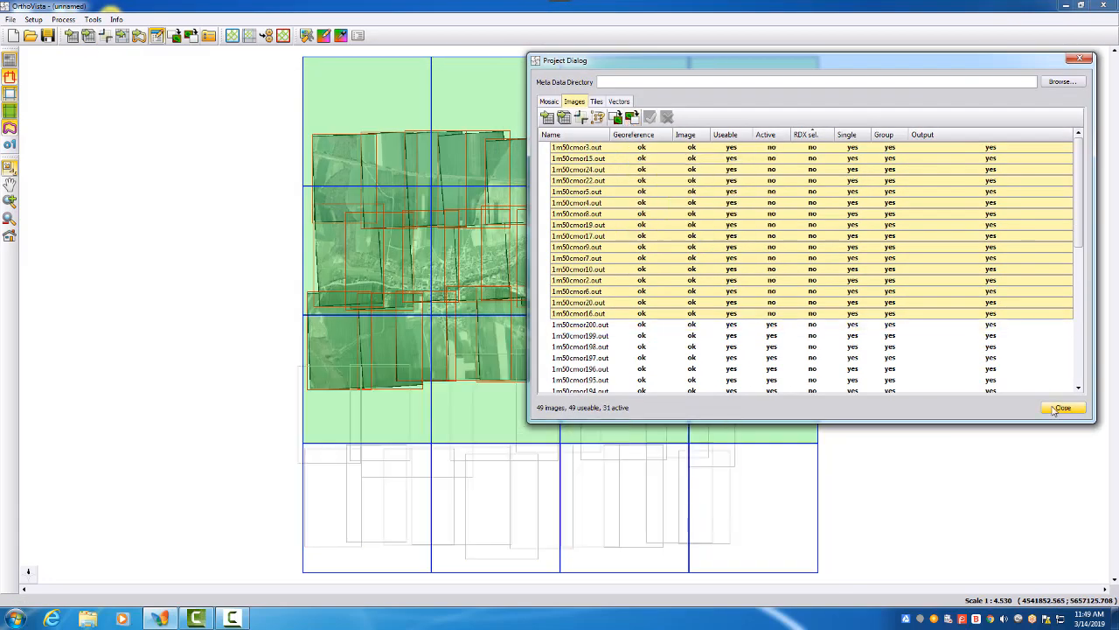
left_click(596, 102)
left_click(1064, 407)
Set the processing output directory to a new folder named 2018 inside the Radiometrix folder.
left_click(66, 20)
left_click(83, 31)
left_click(646, 147)
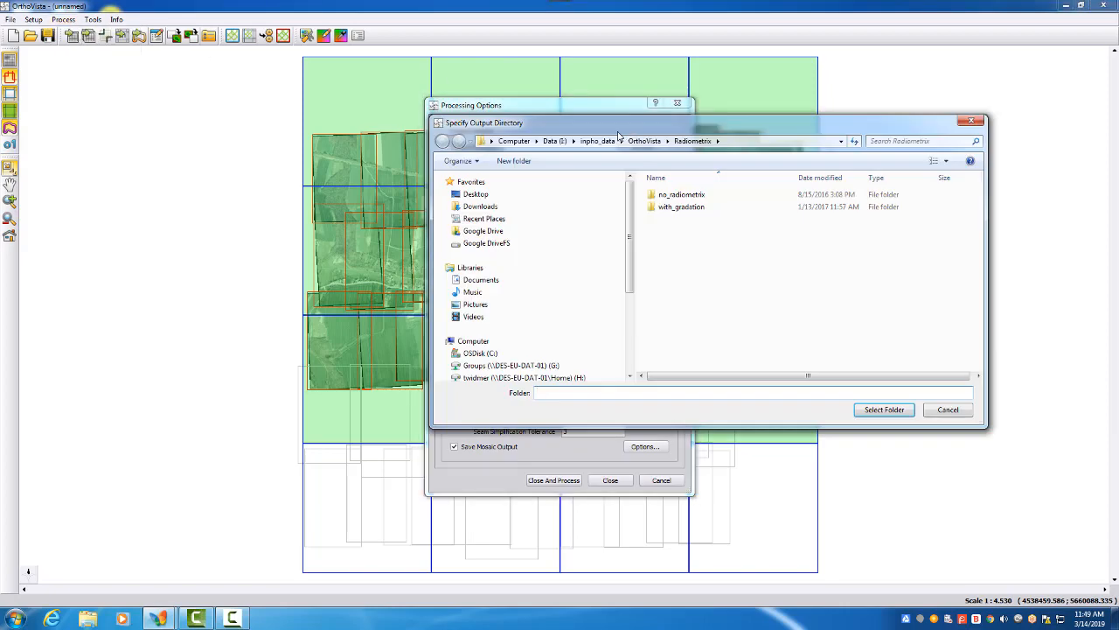
left_click(516, 162)
type("2018")
key("Return")
left_click(867, 409)
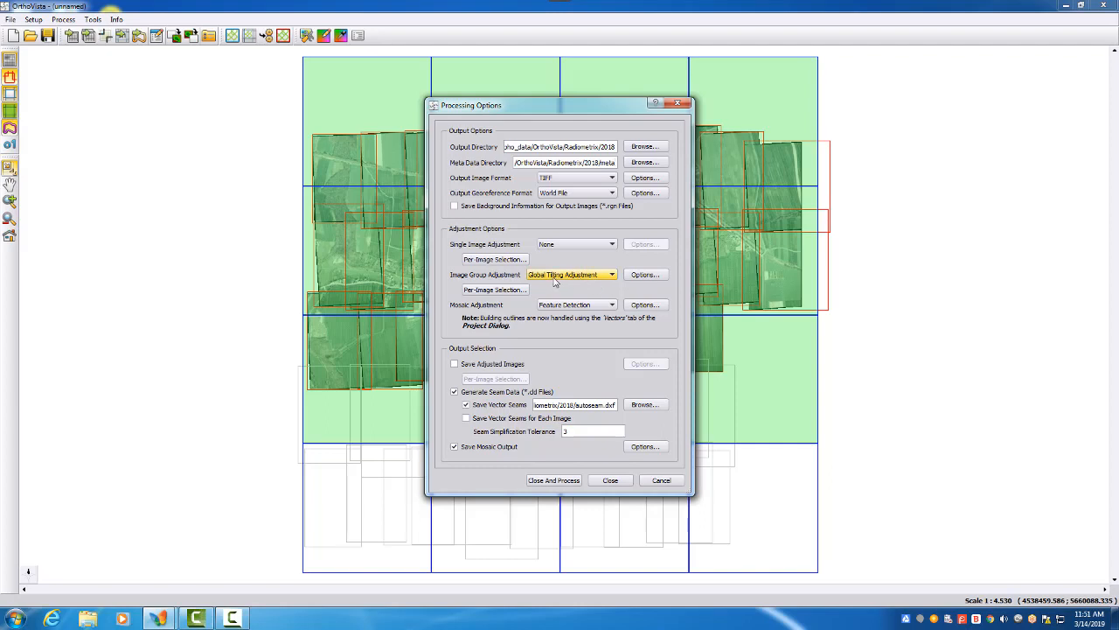
Turn off Adjust Color in the options of the Global Tilting Adjustment.
left_click(647, 274)
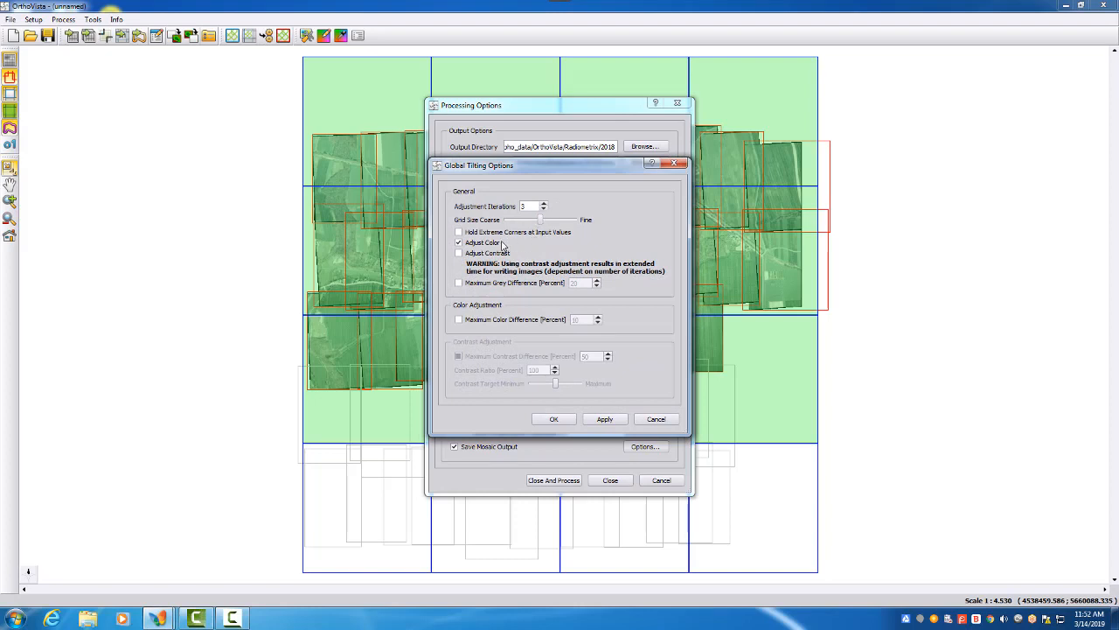
left_click(458, 242)
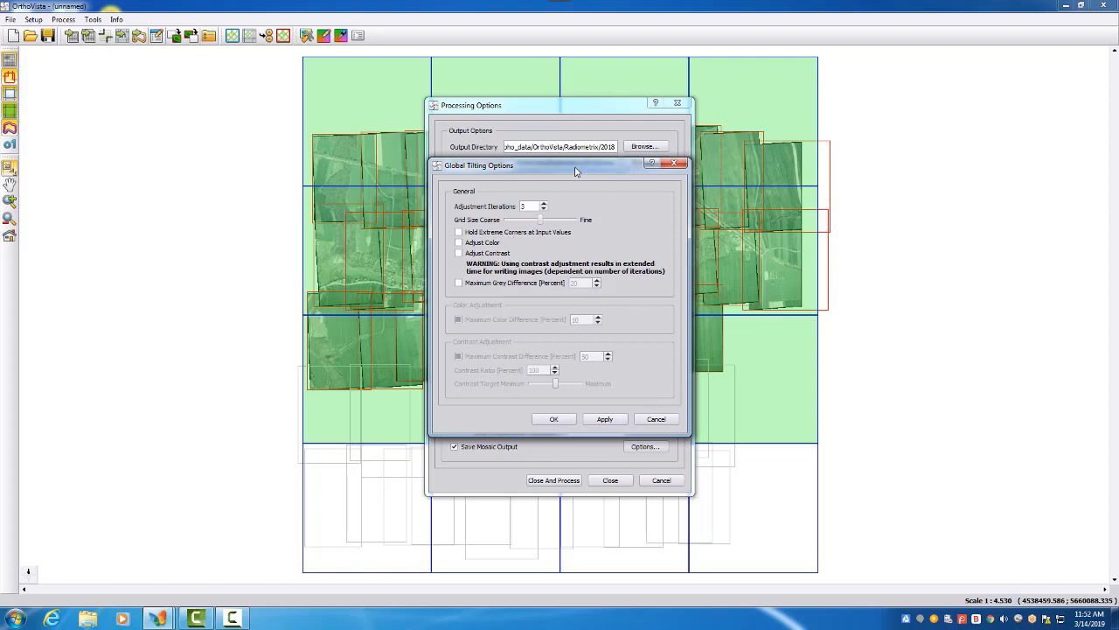
left_click_drag(573, 168, 574, 158)
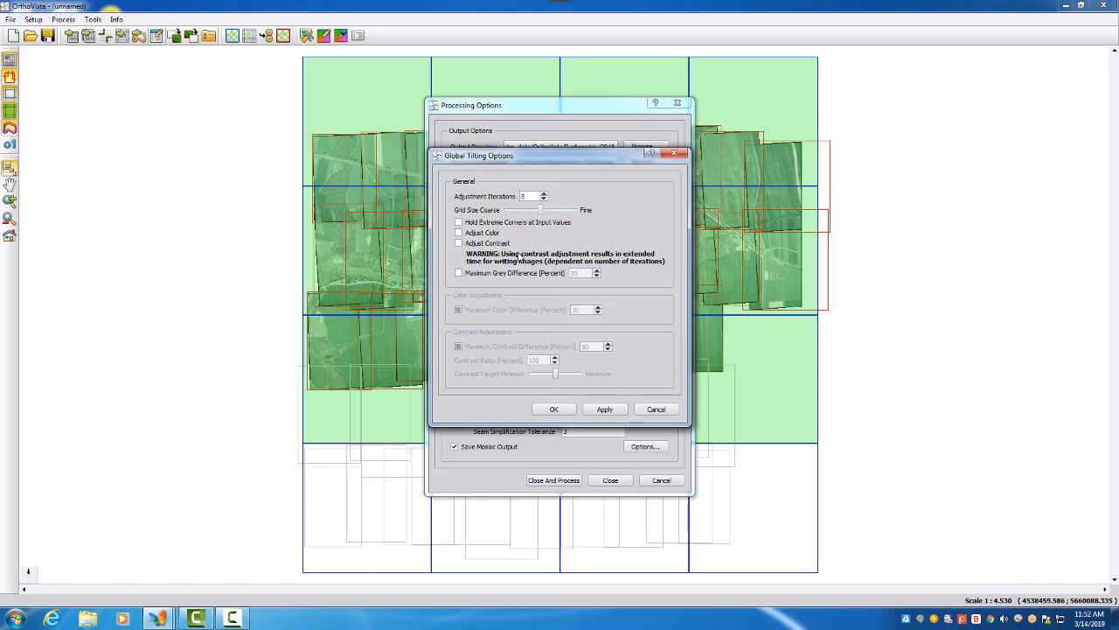
left_click(569, 409)
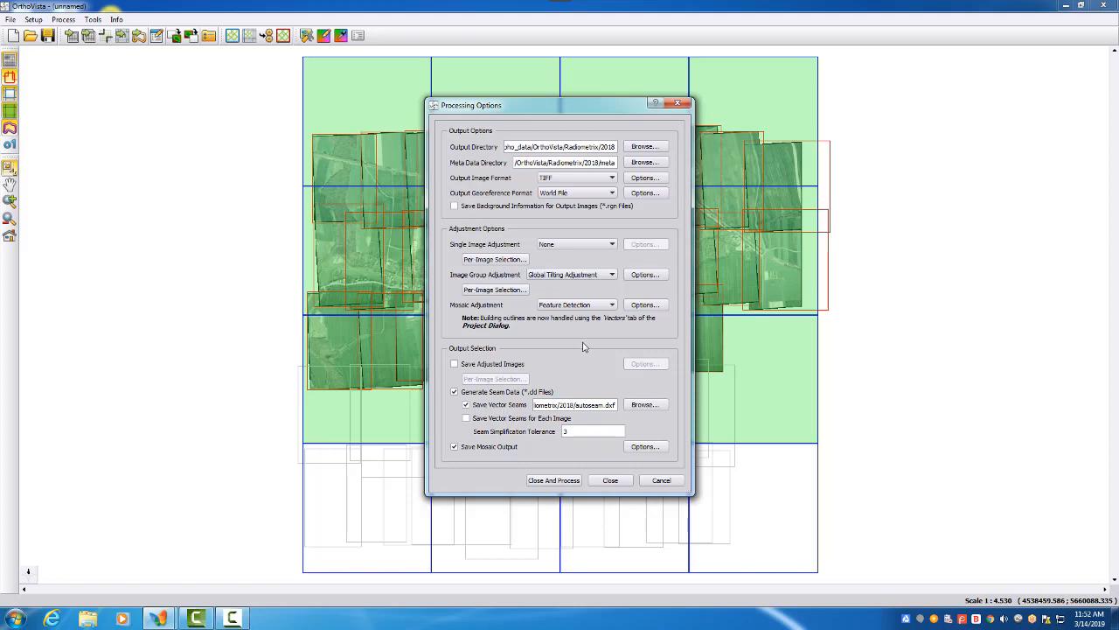
Process the mosaic with the current options, ignoring the inactive images, and dismiss the completion message.
left_click_drag(549, 108, 940, 110)
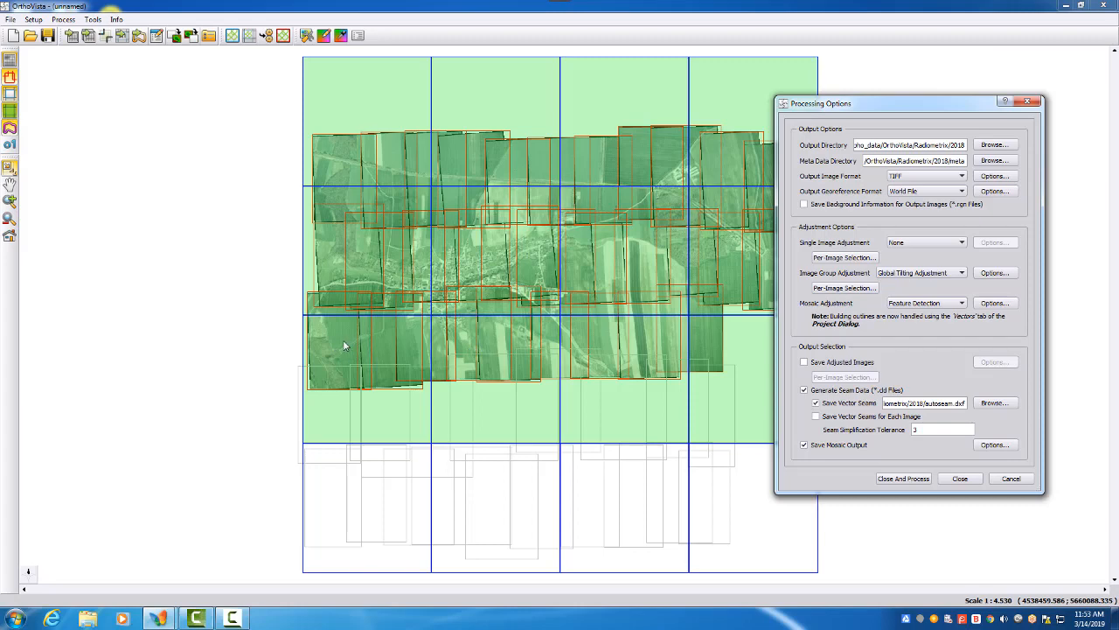
left_click_drag(851, 111, 903, 79)
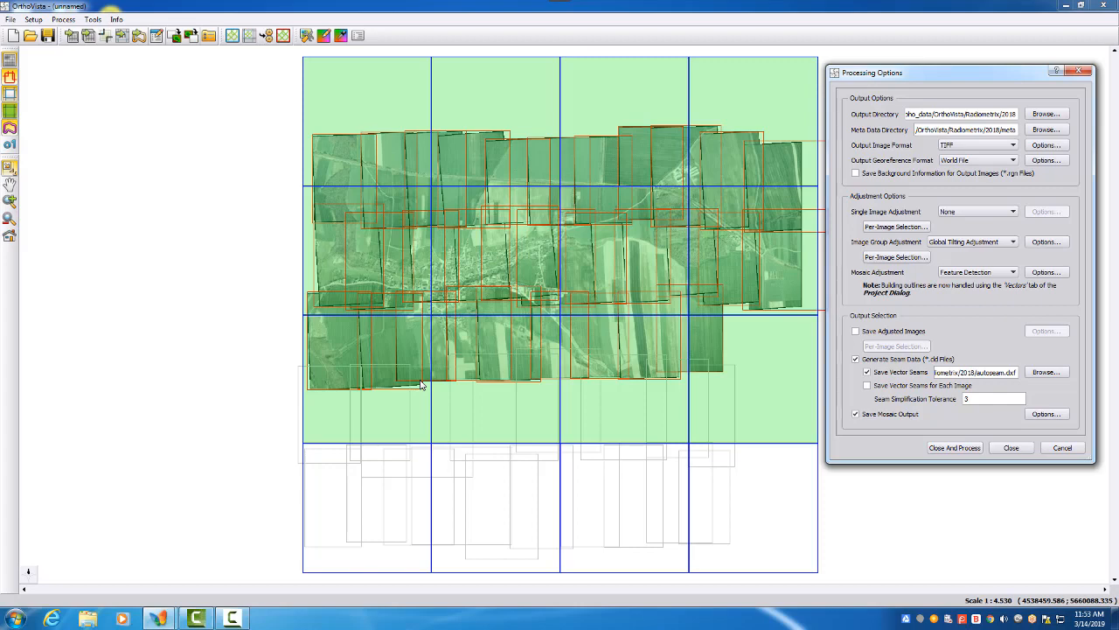
left_click(908, 418)
left_click(955, 448)
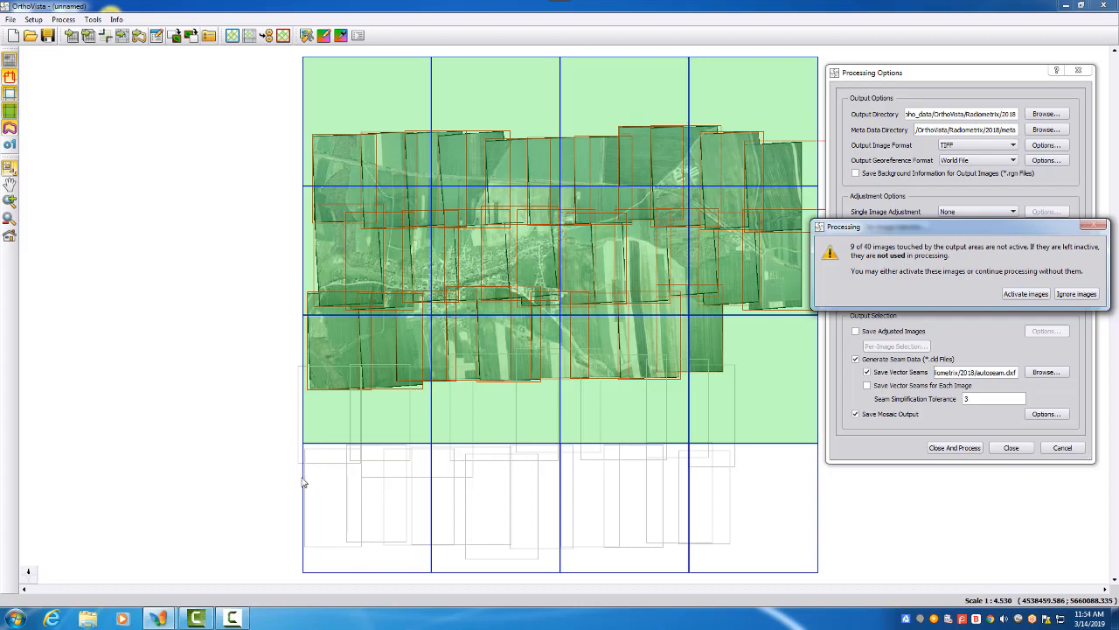
left_click(1075, 293)
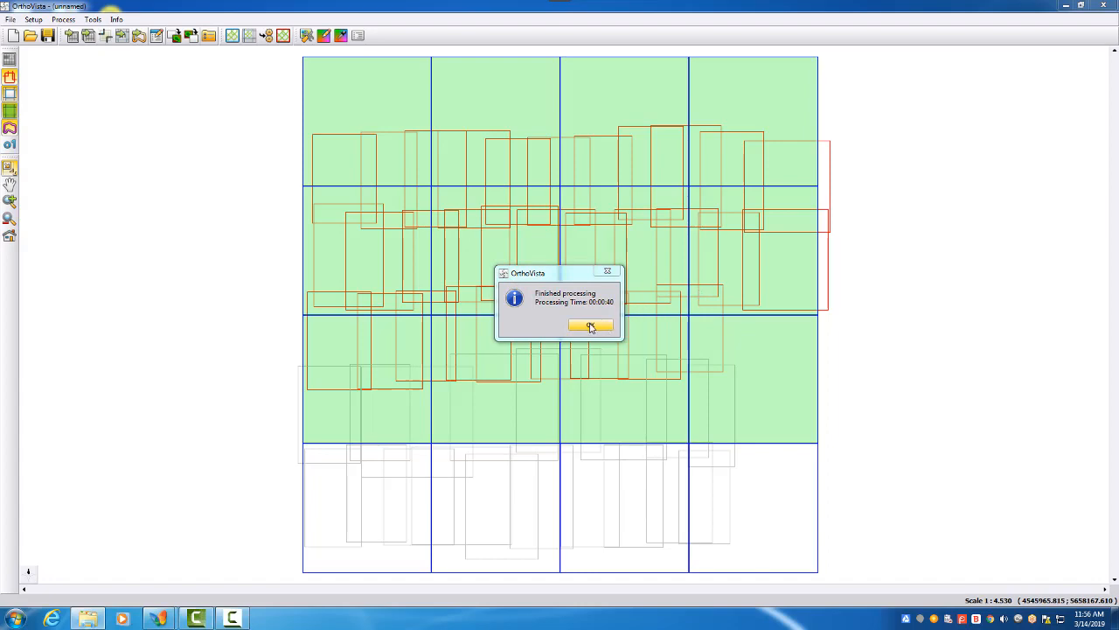
left_click(590, 325)
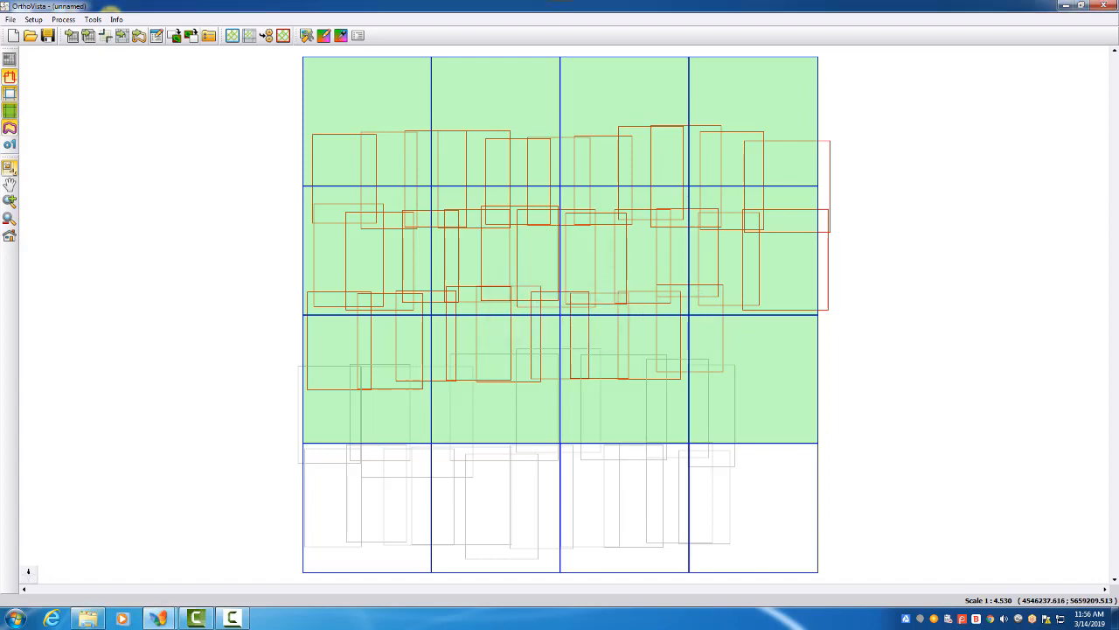
Examine the 2018 output folder and its meta subfolder, sorted by type, for the TLT files written per image.
left_click_drag(1118, 89, 383, 86)
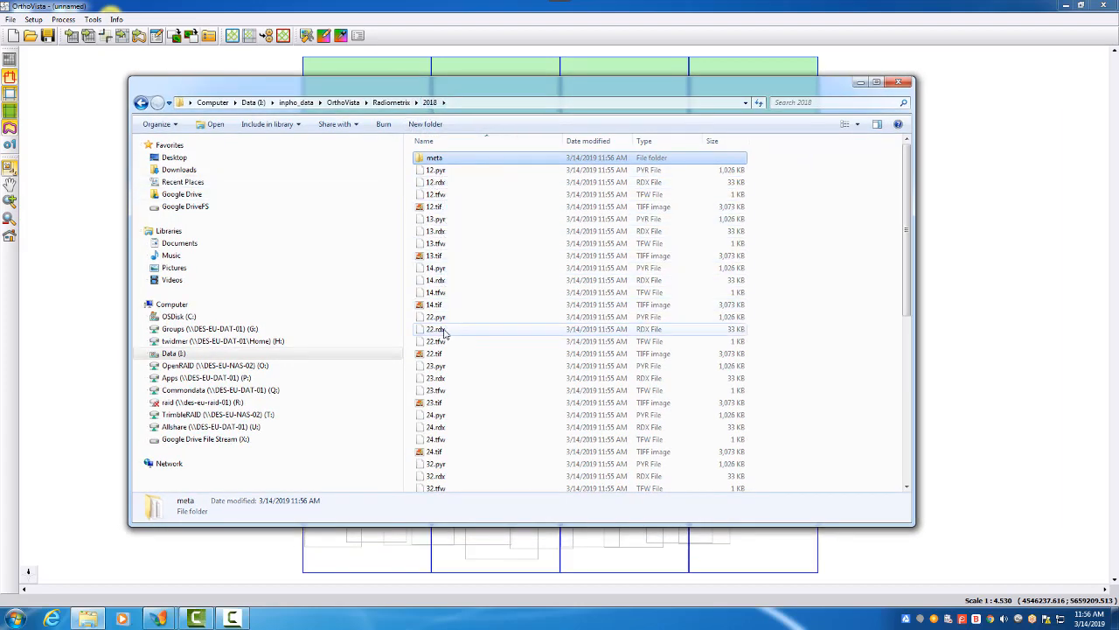
double_click(435, 159)
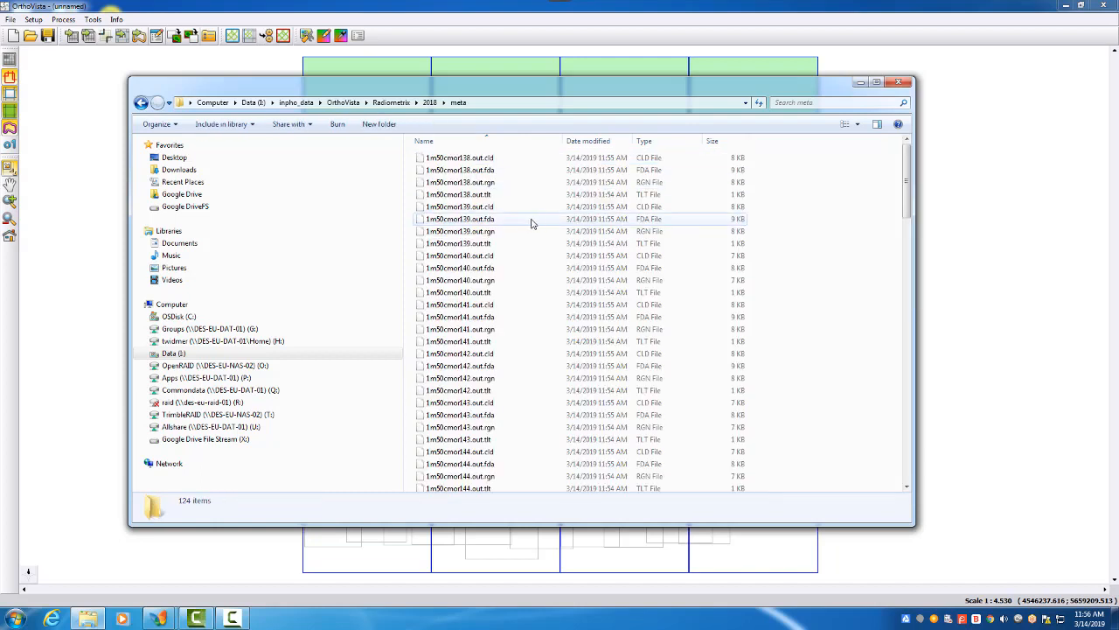
left_click(495, 194)
left_click(644, 141)
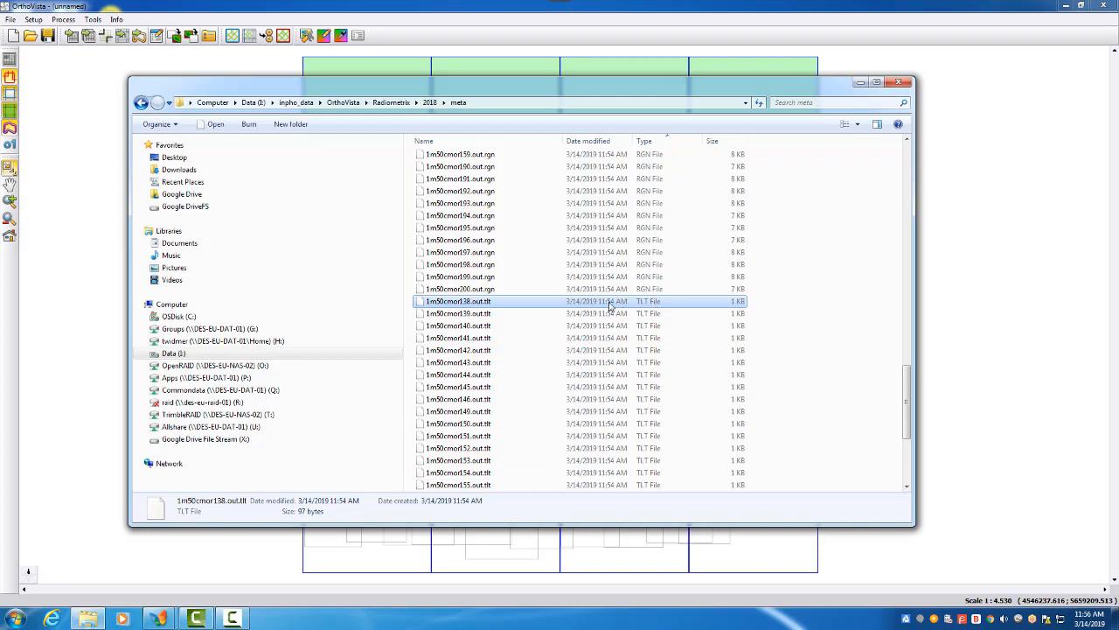
scroll(511, 304, "down", 4)
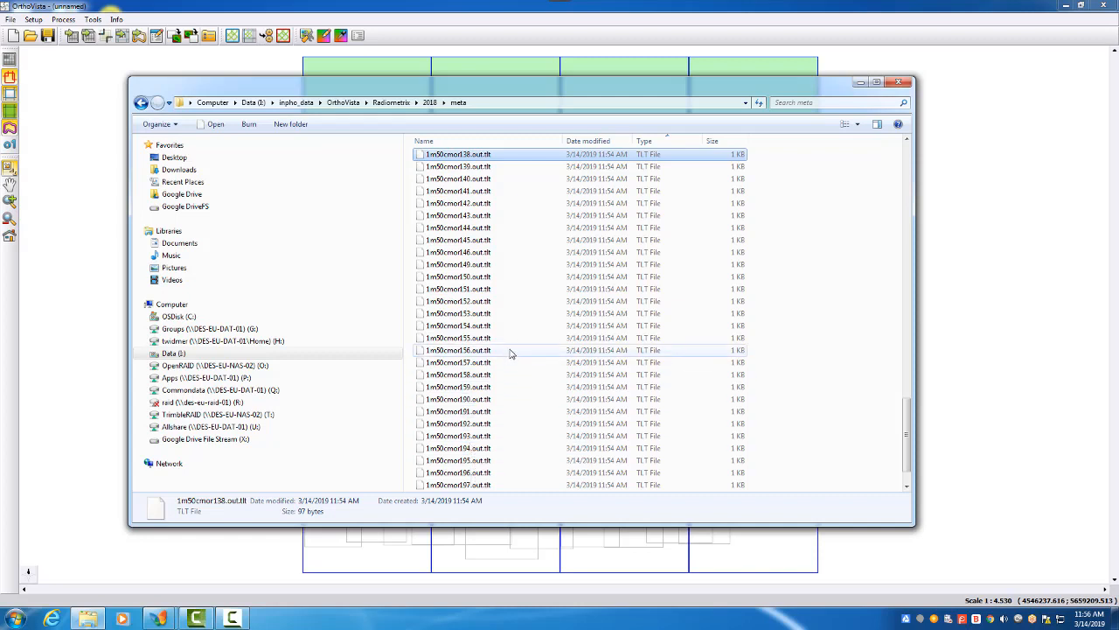
scroll(511, 352, "up", 5)
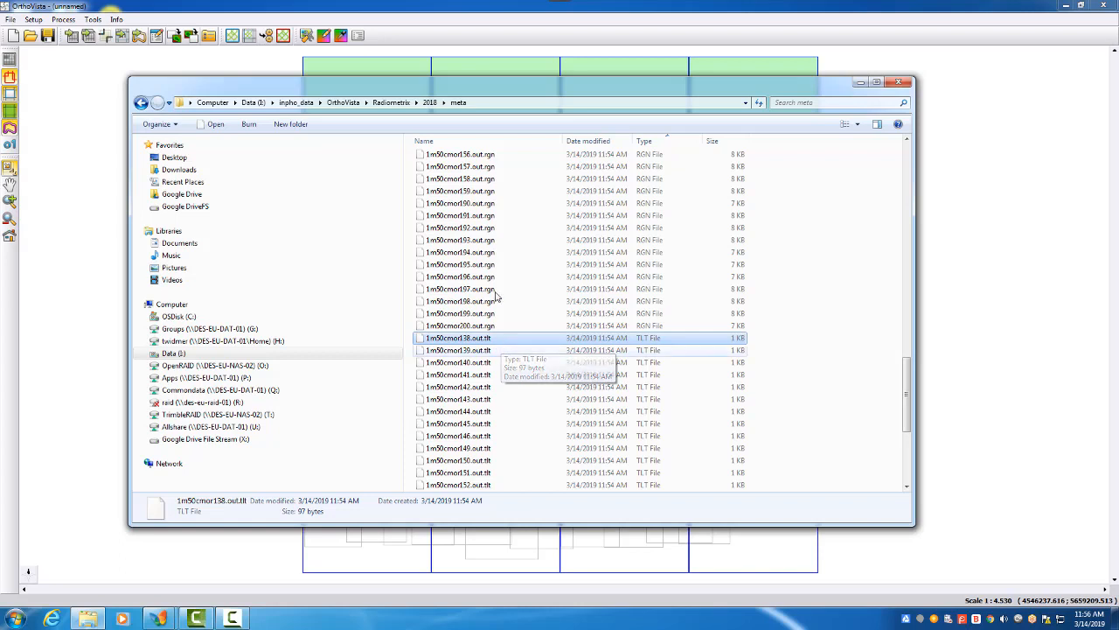
left_click(472, 104)
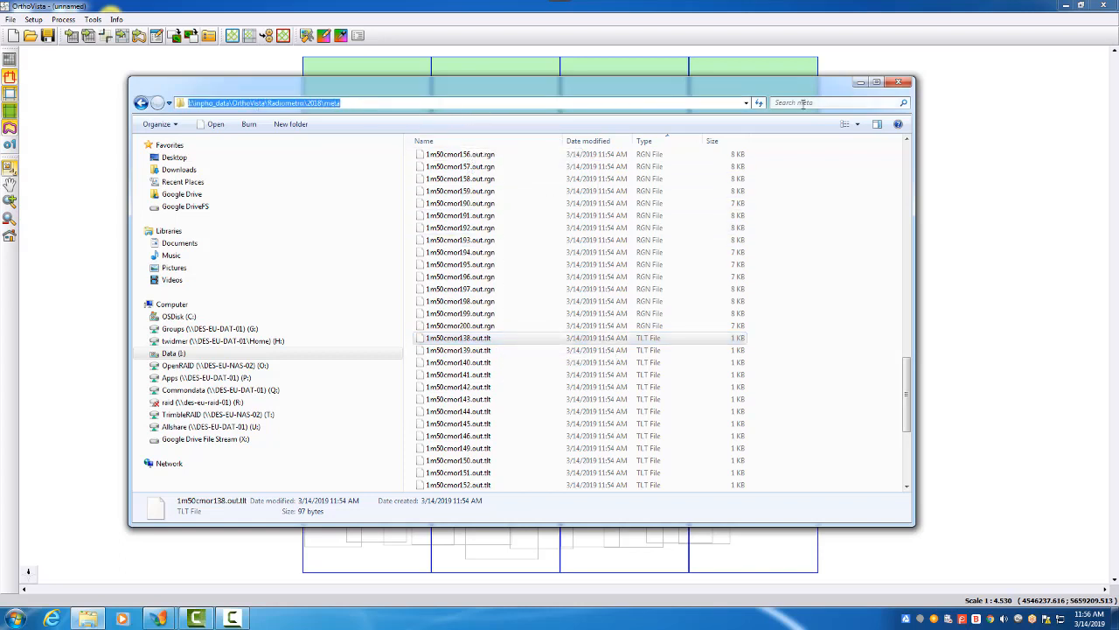
left_click(860, 84)
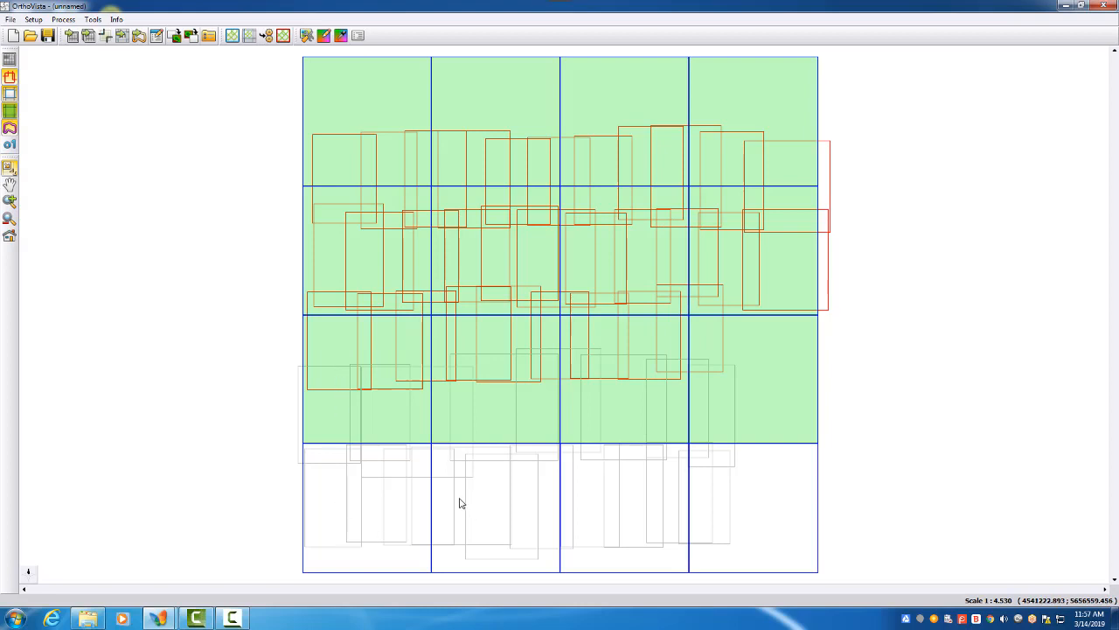
Open the Project Dialog and the Radiometrix Color Editor, moving the editor aside to uncover the image footprints.
left_click(63, 20)
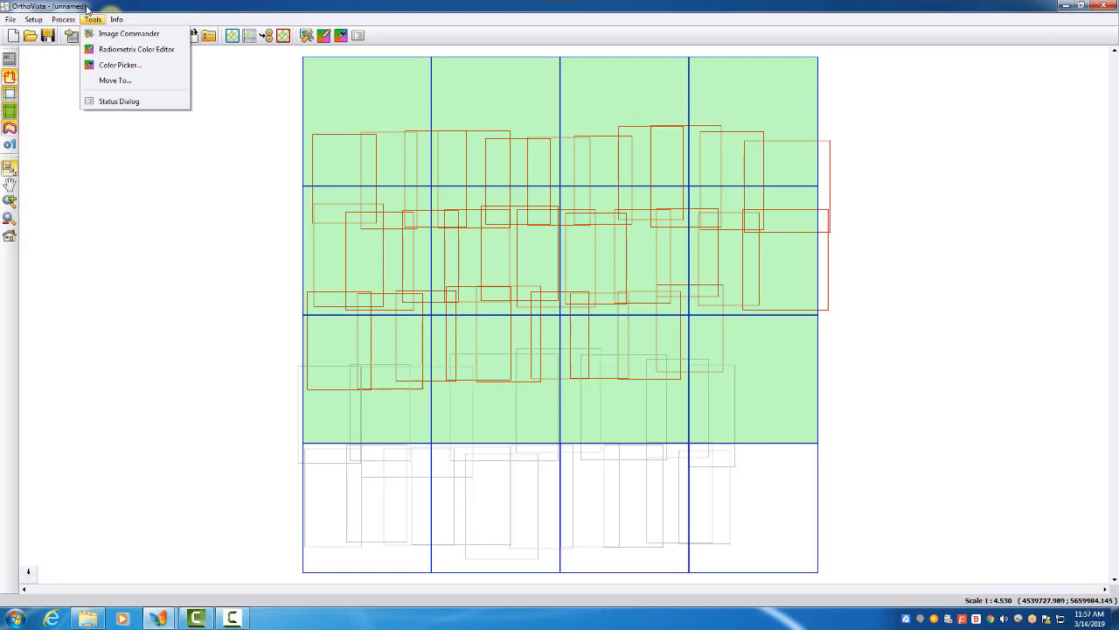
left_click(88, 8)
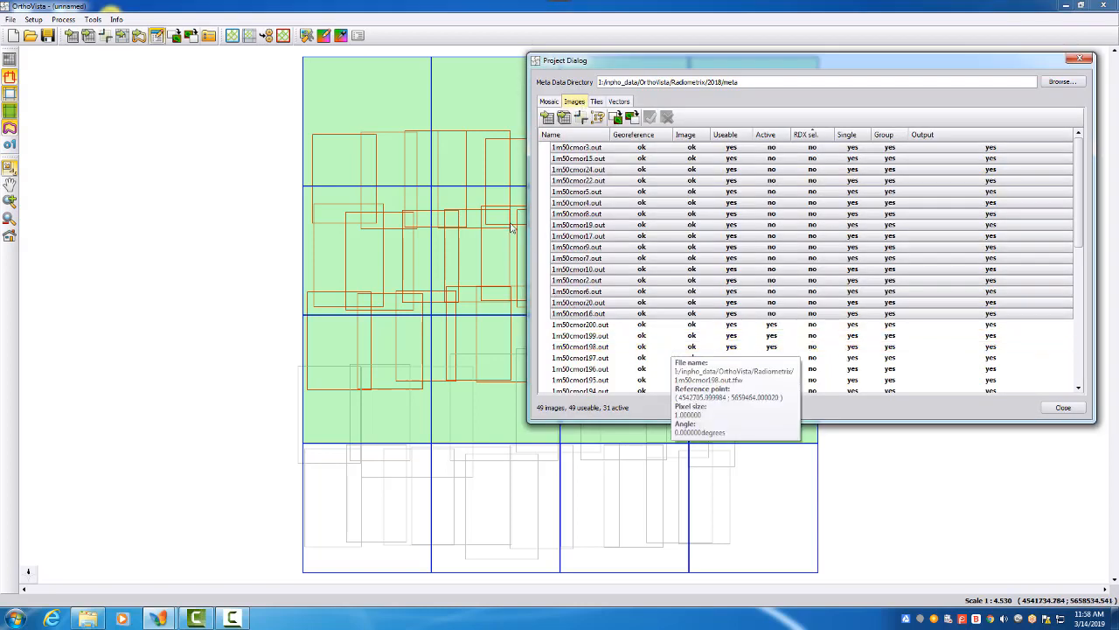
left_click(92, 19)
left_click(103, 44)
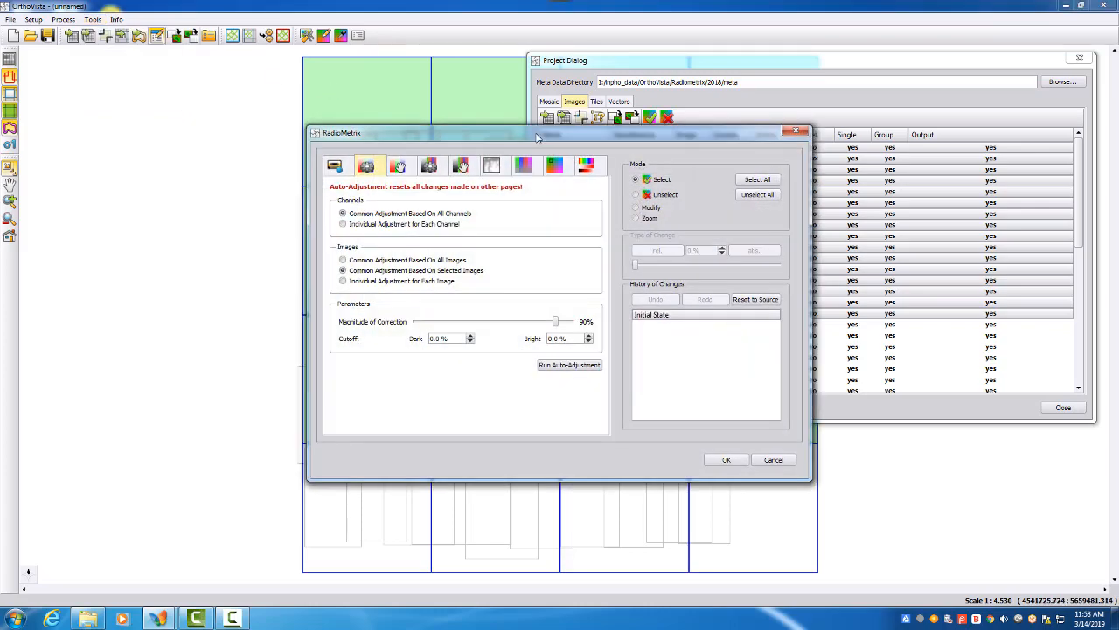
left_click_drag(542, 138, 97, 74)
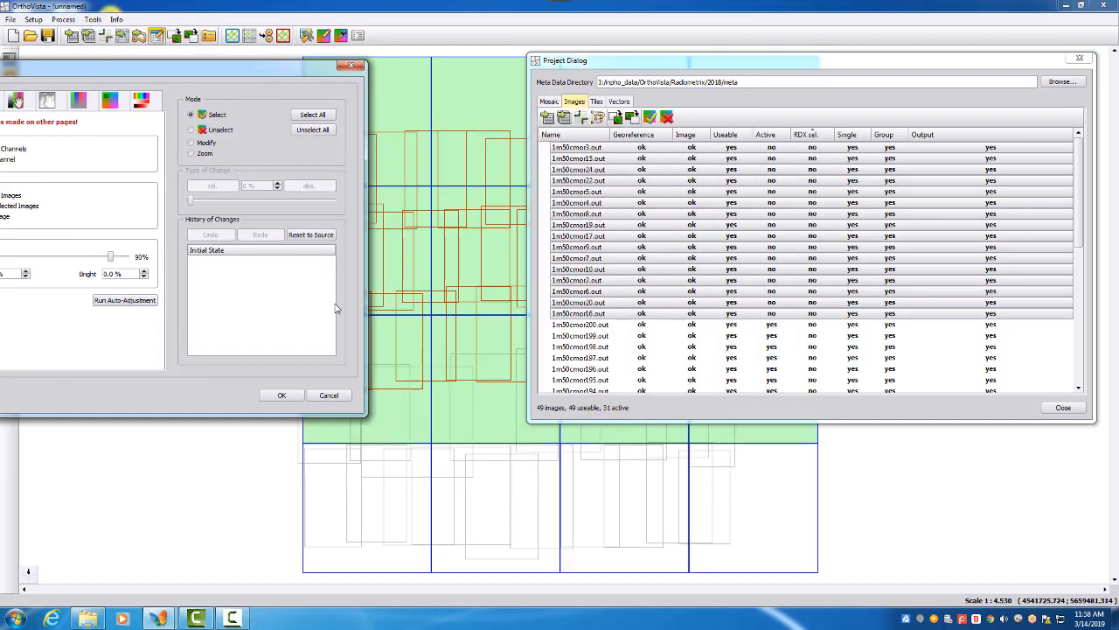
left_click_drag(258, 70, 167, 70)
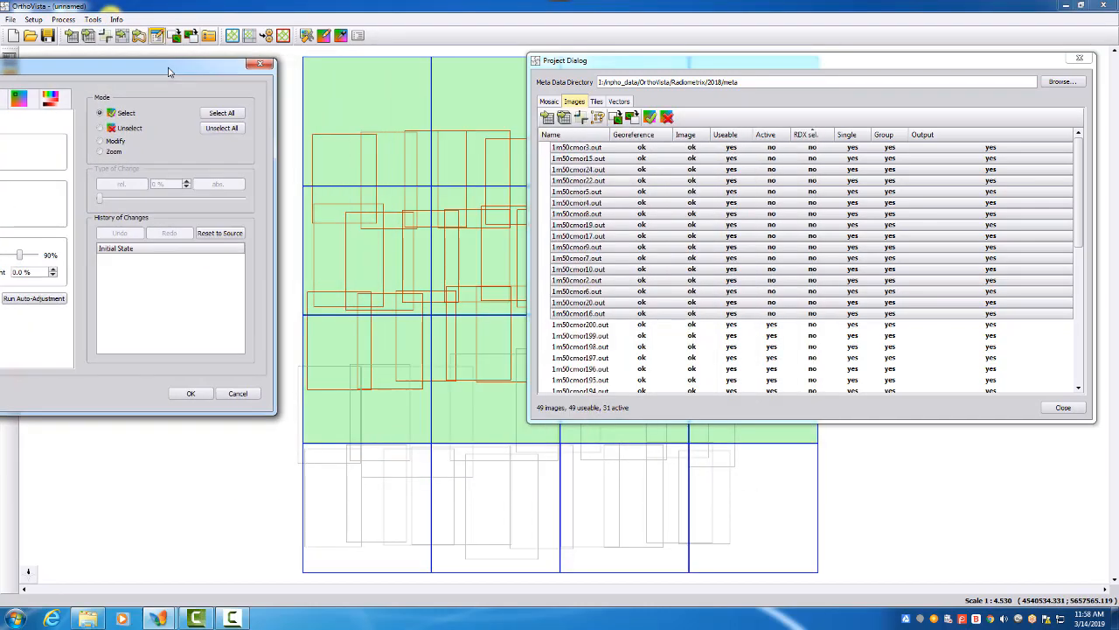
Select the images of the upper two strips by area, compare them with the Project Dialog list, and clear the selection.
left_click_drag(622, 67, 1118, 109)
left_click_drag(909, 100, 315, 239)
left_click_drag(1093, 102, 371, 70)
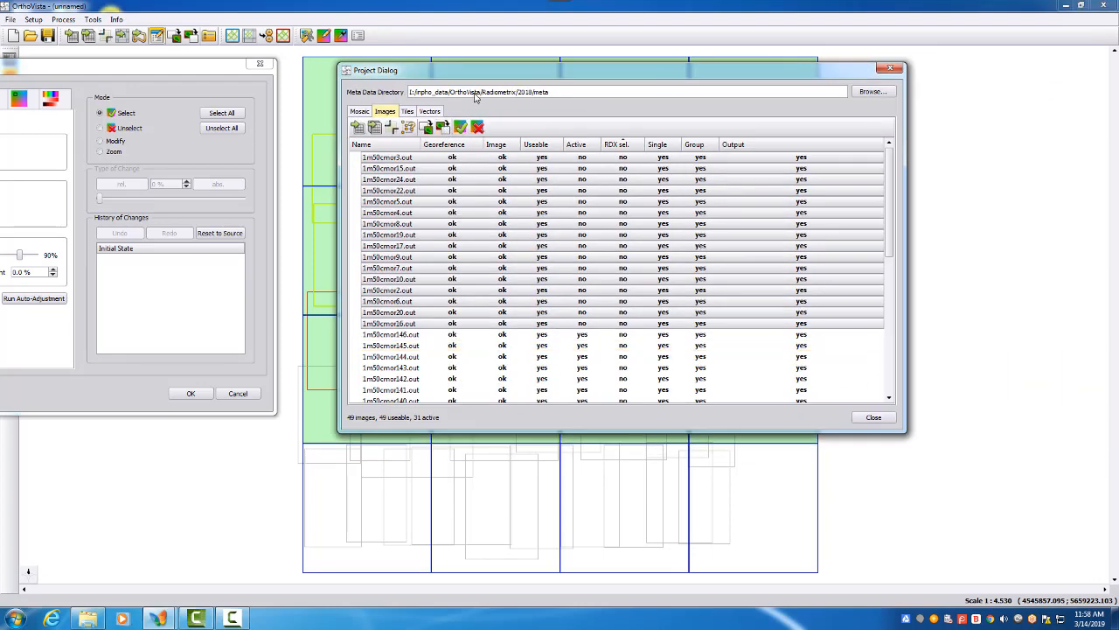
left_click_drag(486, 76, 557, 77)
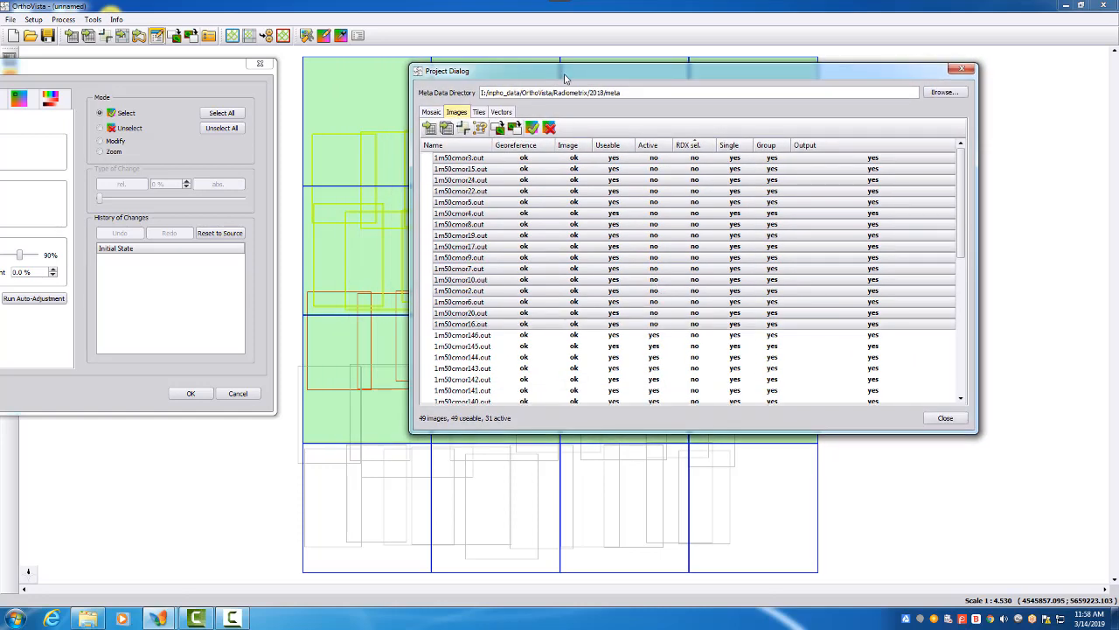
left_click_drag(566, 77, 897, 67)
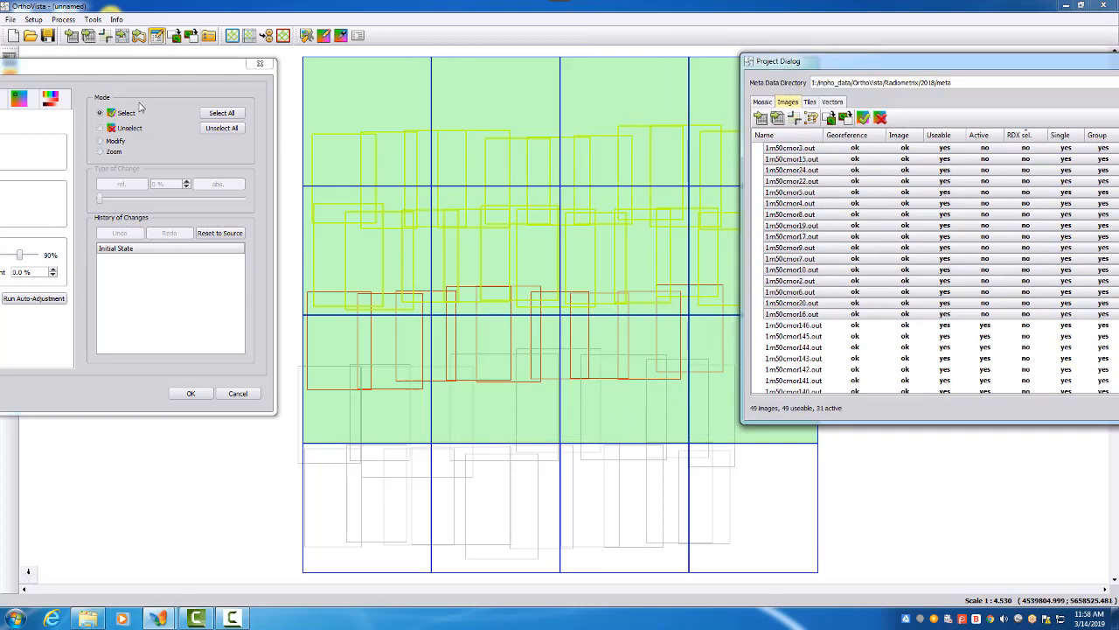
left_click(210, 130)
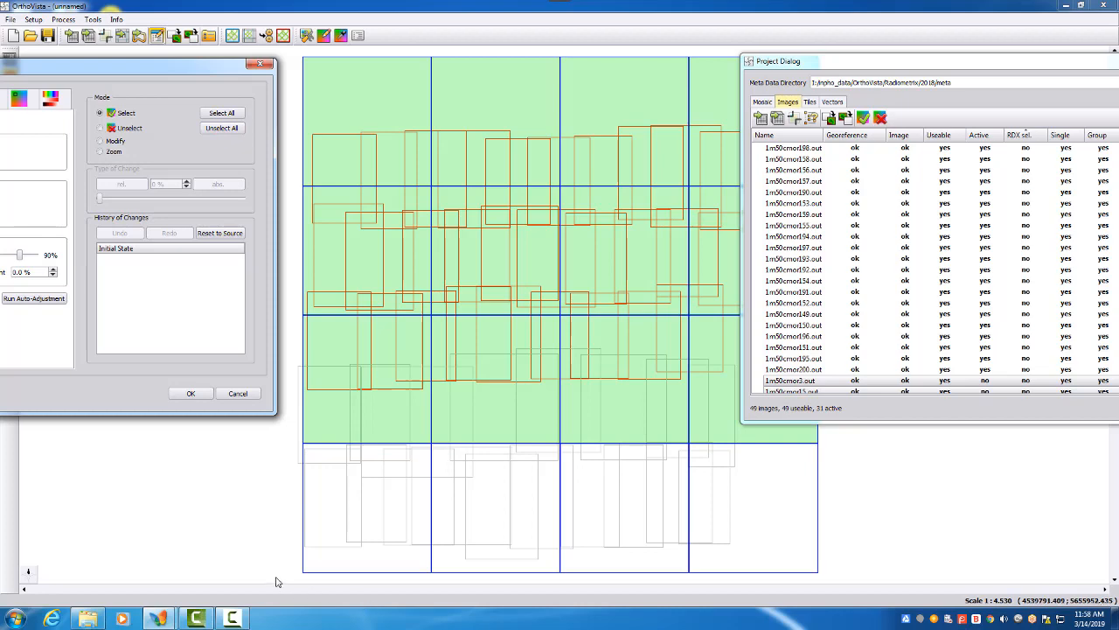
Try to select the images of the lowest strip by area, and activate all images in the Project Dialog.
left_click_drag(274, 573, 853, 449)
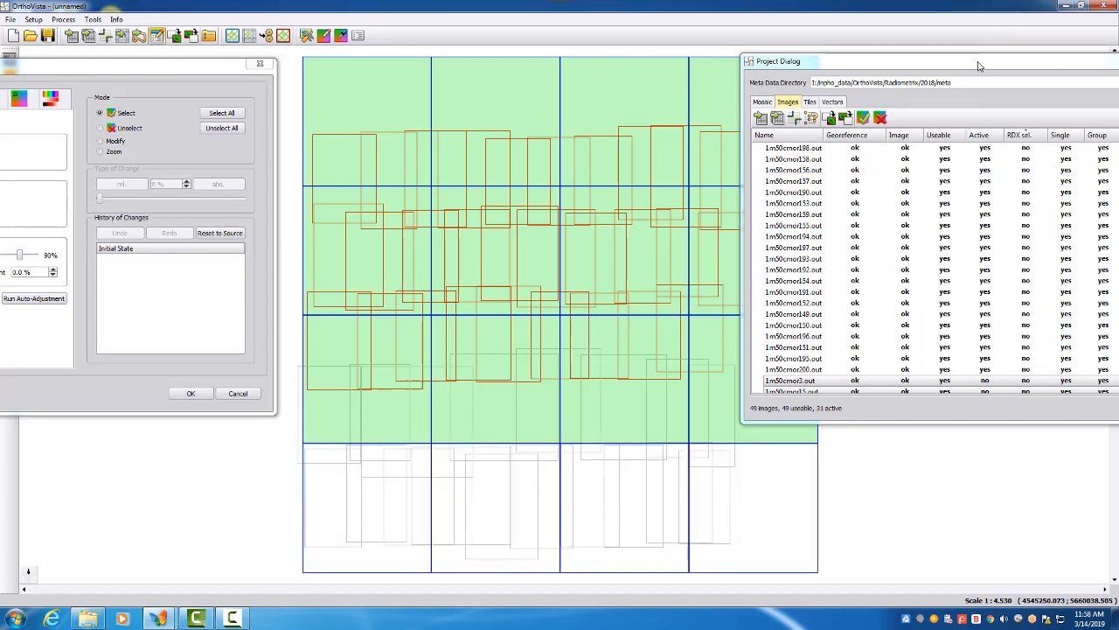
left_click_drag(980, 65, 564, 46)
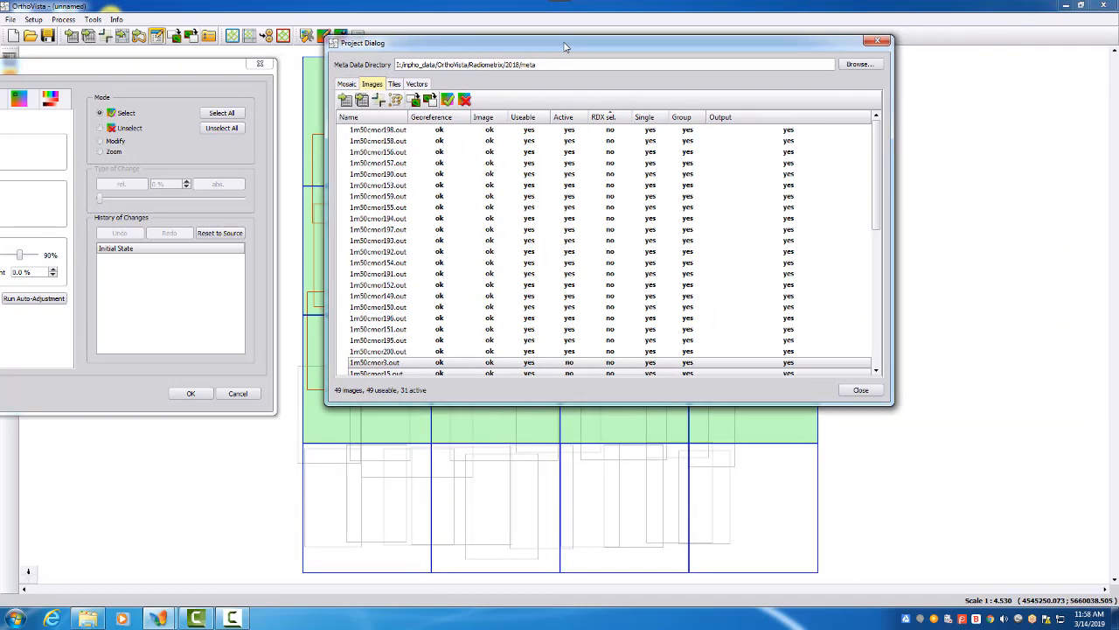
left_click(578, 130)
key("ctrl+a")
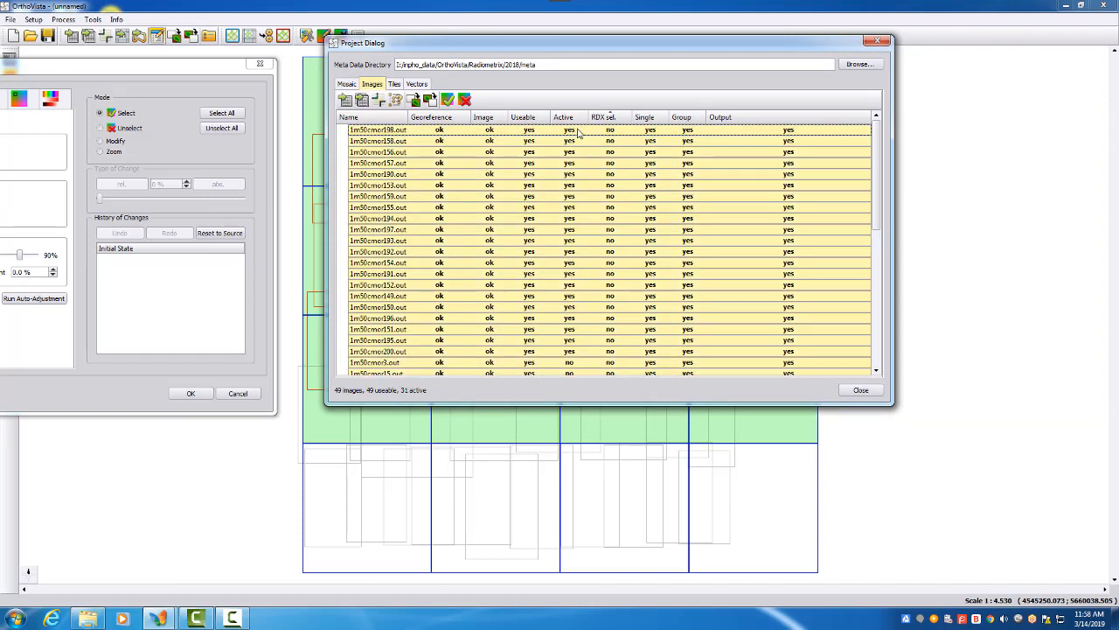
left_click(413, 99)
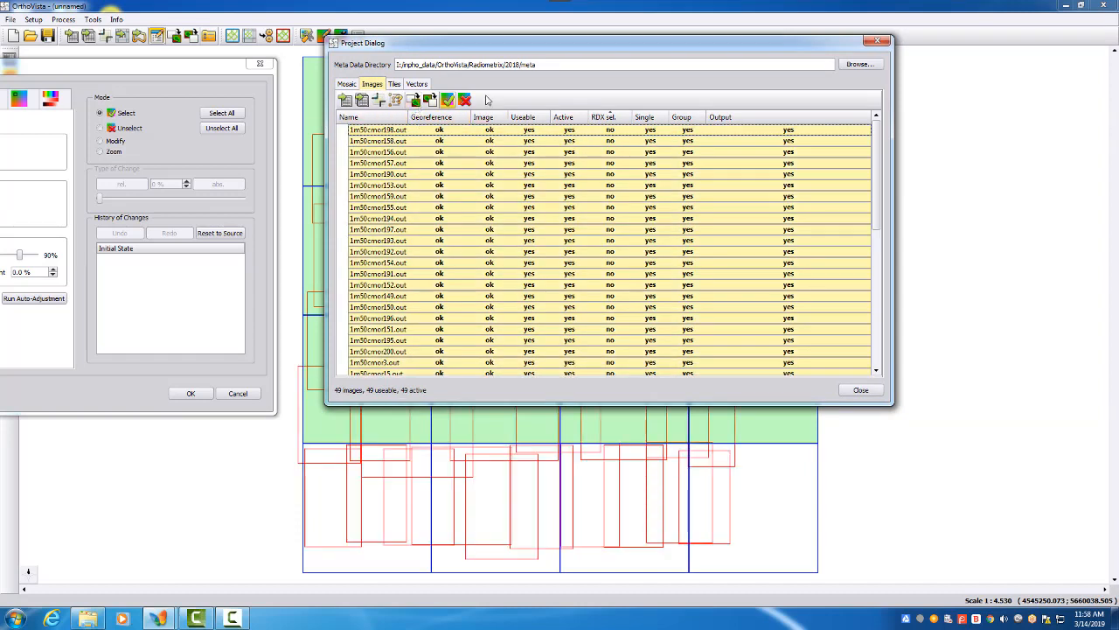
left_click_drag(533, 50, 1009, 70)
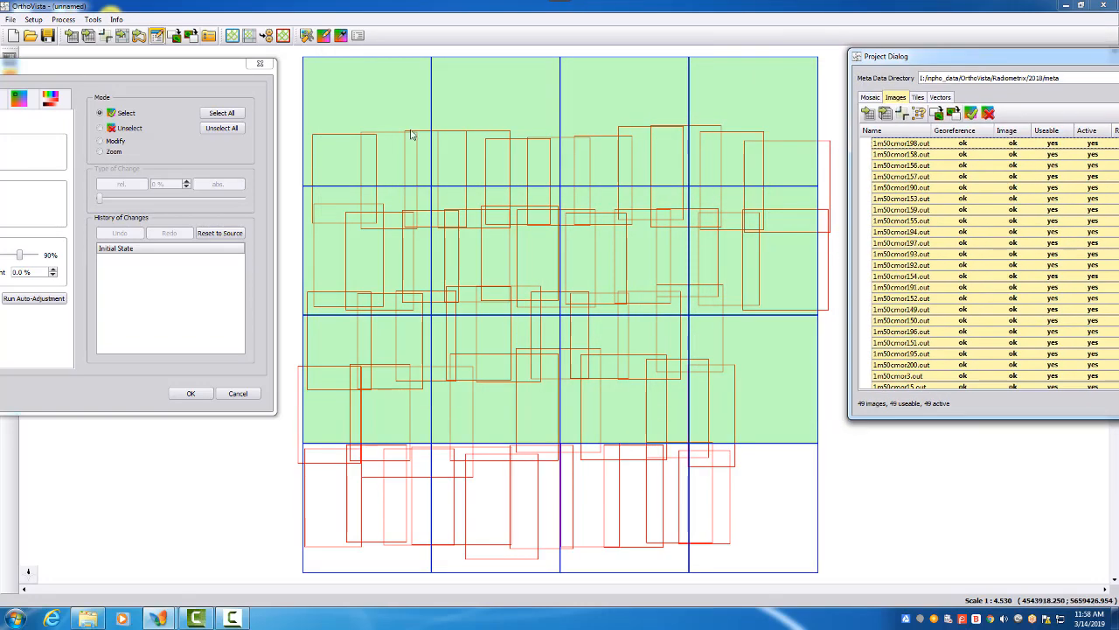
Select the images of the upper two strips by area, and sort the Project Dialog's image list by RDX selection with selected images first.
left_click_drag(300, 113, 828, 255)
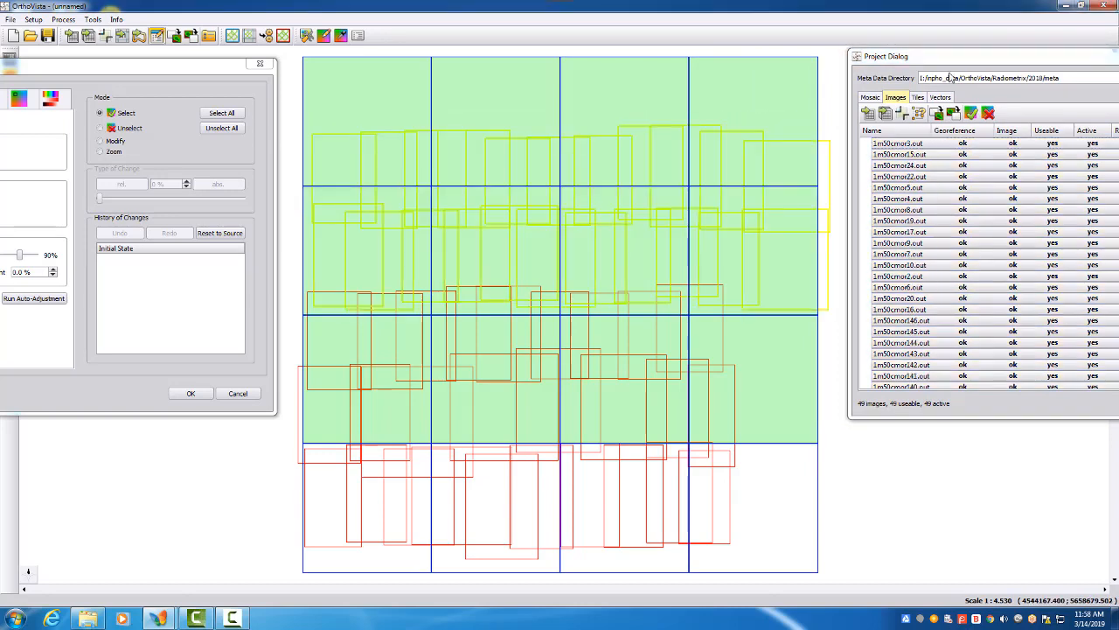
left_click_drag(944, 64, 453, 52)
scroll(737, 249, "down", 8)
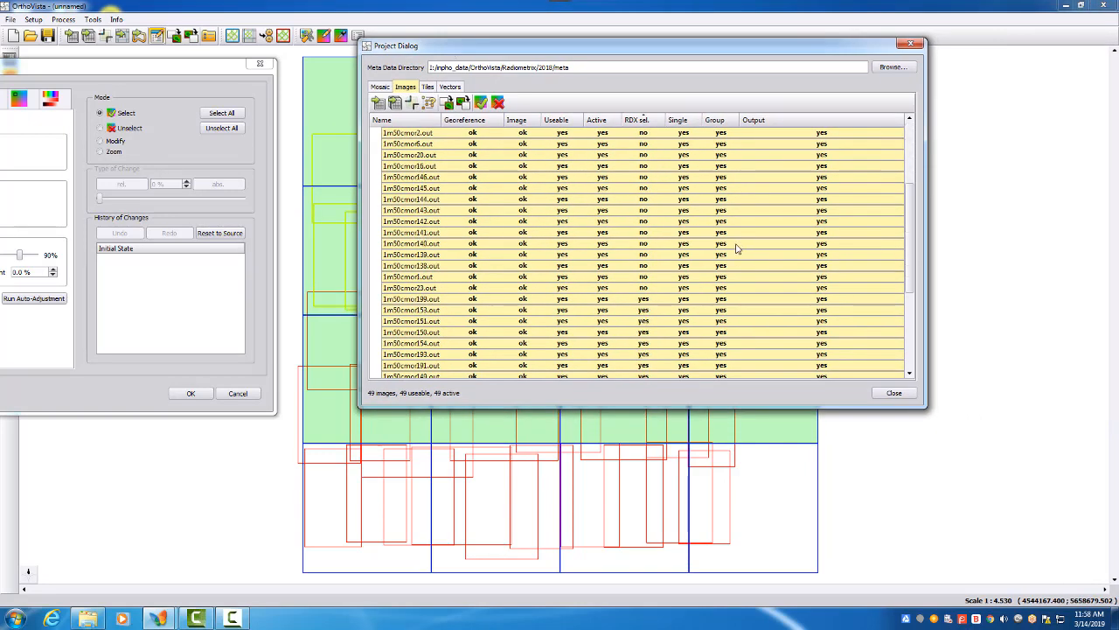
scroll(716, 289, "up", 4)
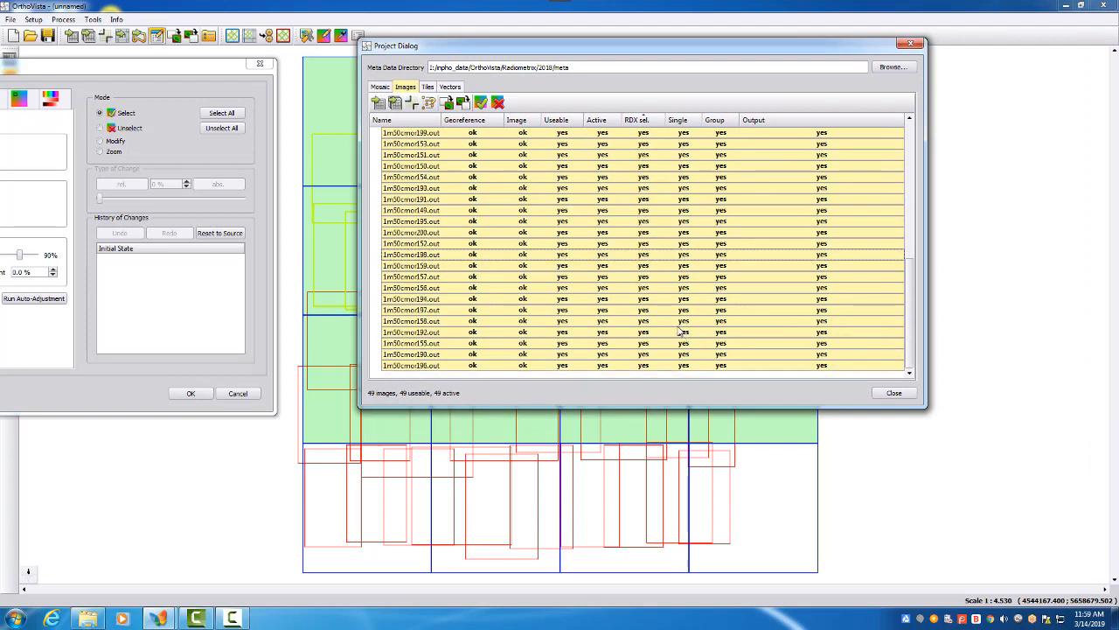
left_click(641, 119)
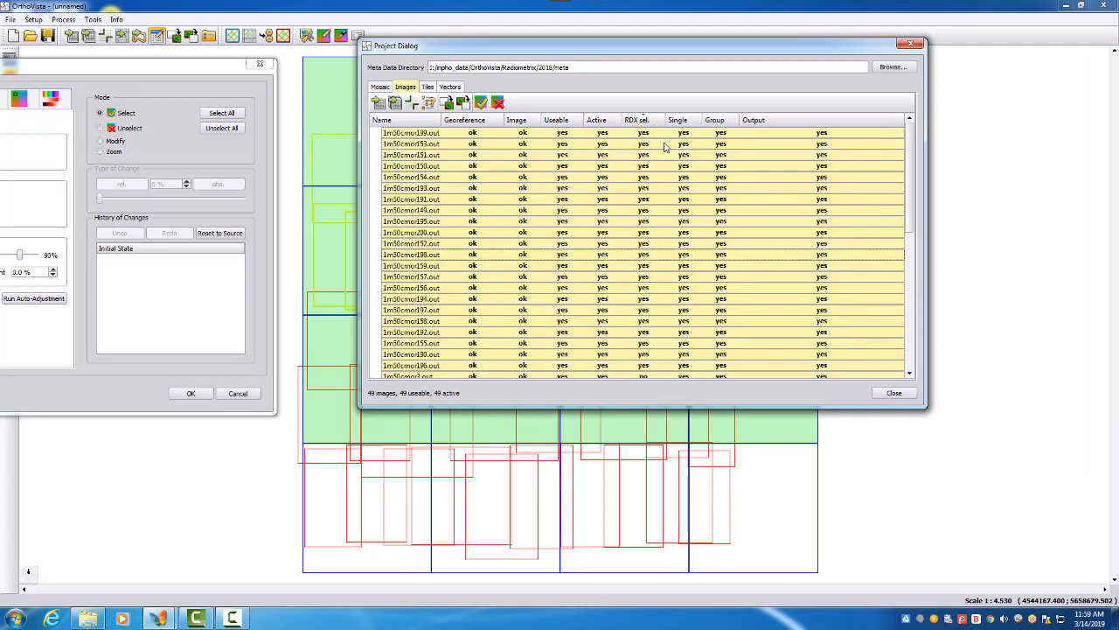
Deactivate the RDX-selected images in the Project Dialog list, from 1m50cmor199.out through 1m50cmor196.out.
left_click(655, 135)
scroll(657, 206, "down", 4)
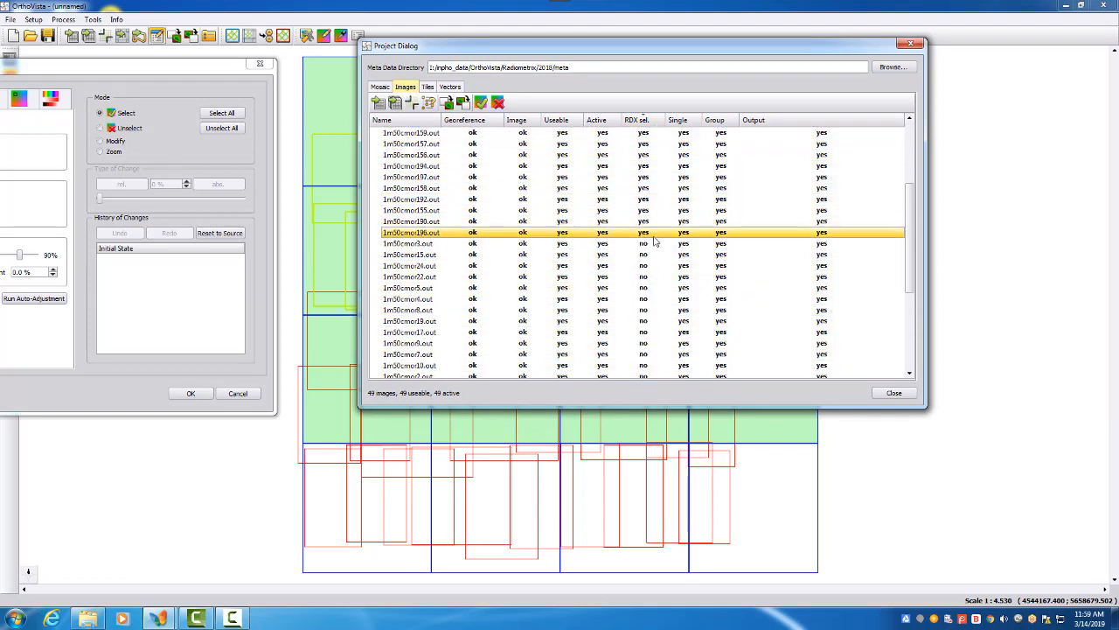
left_click(653, 236, "shift")
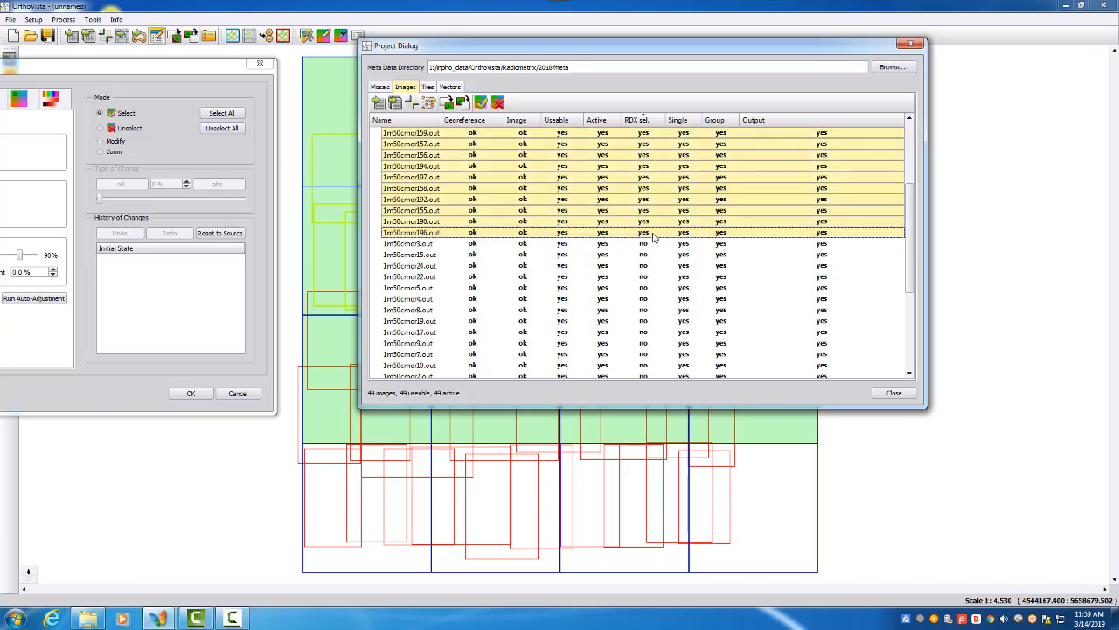
left_click(481, 103)
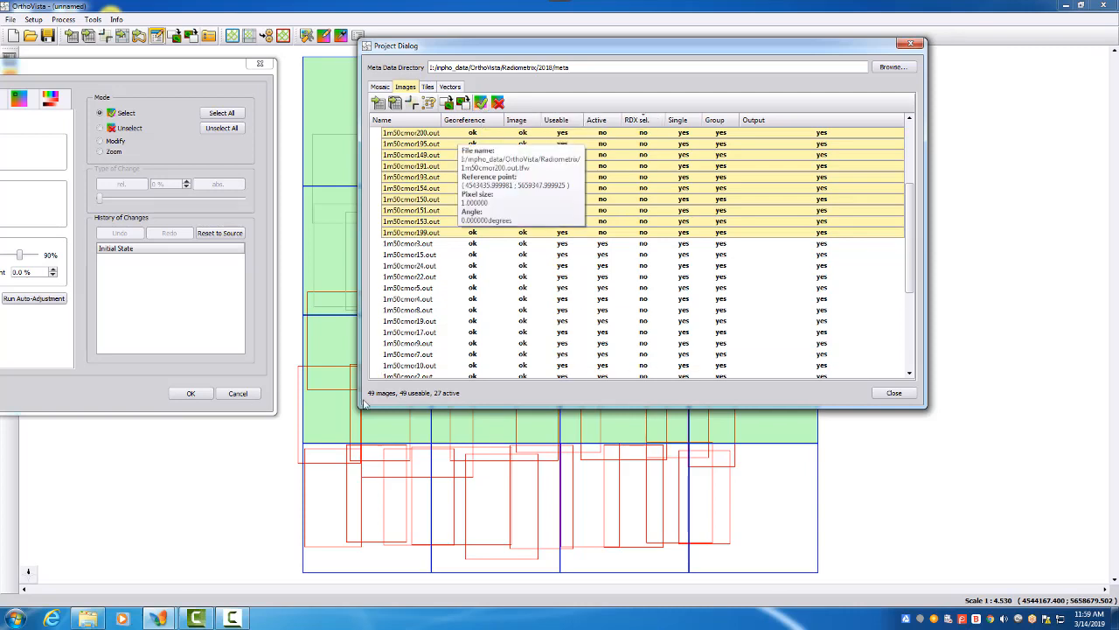
Cancel the Radiometrix Editor without saving the changes, and close the Project Dialog.
left_click(231, 394)
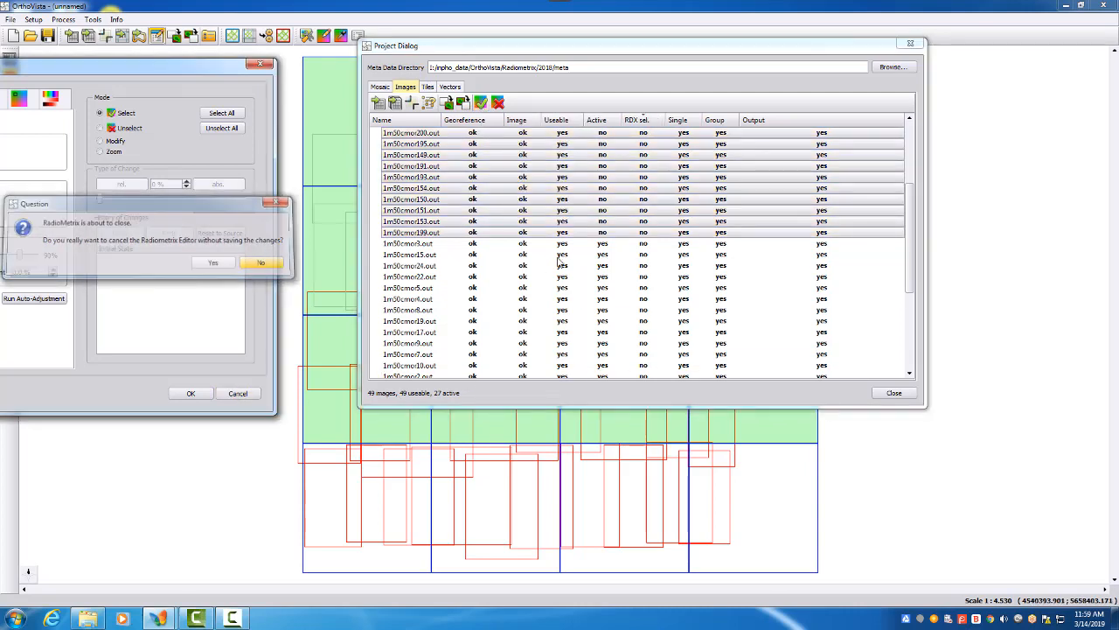
left_click(263, 262)
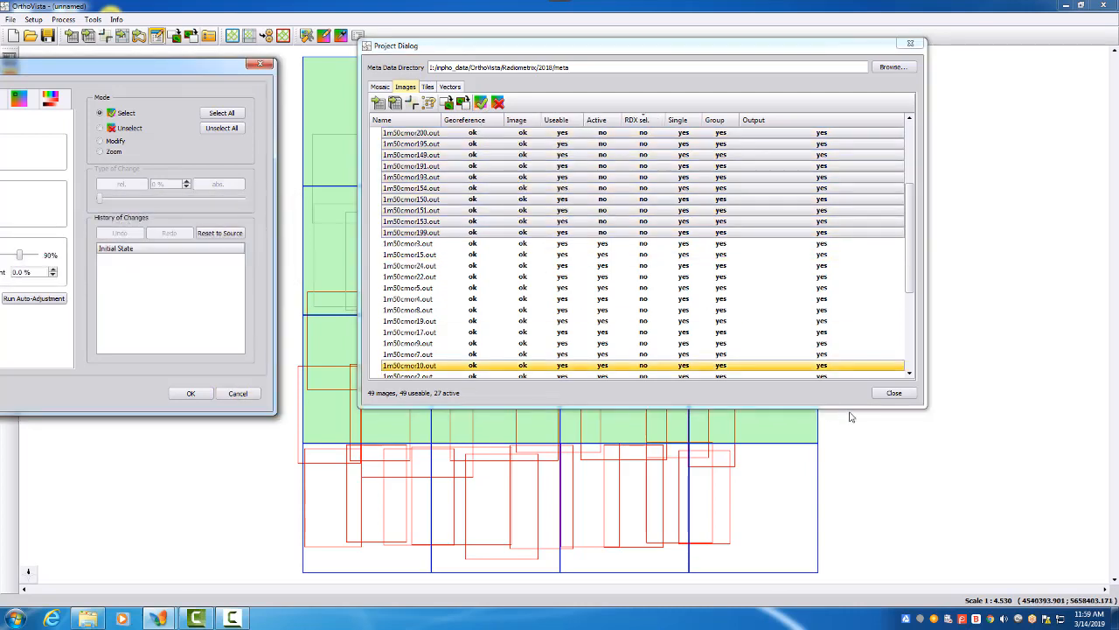
left_click(232, 394)
left_click(218, 262)
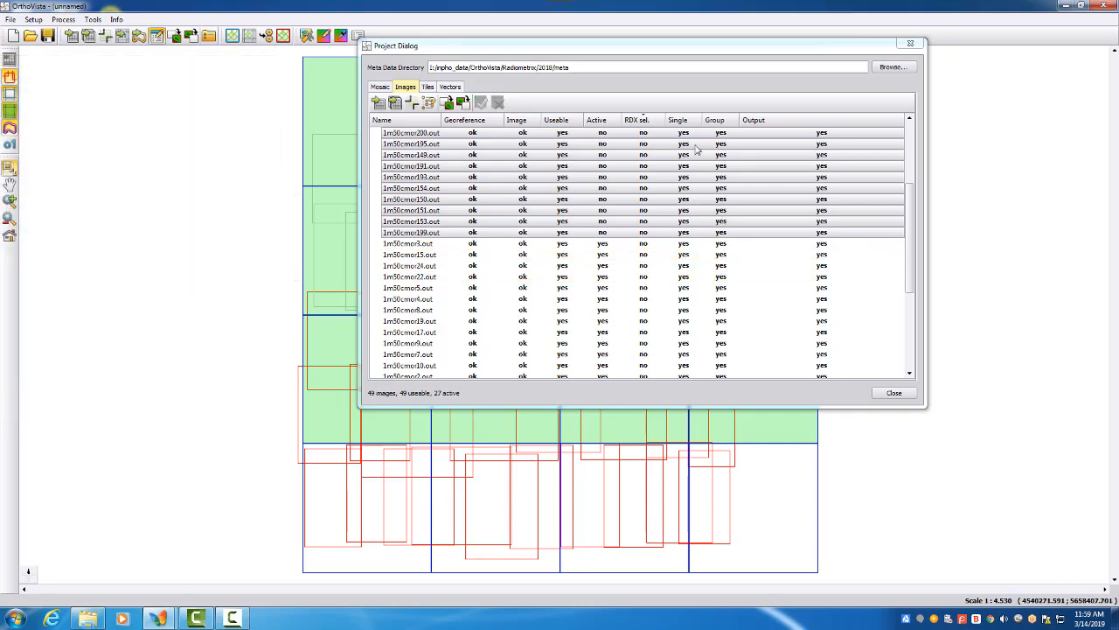
left_click_drag(650, 54, 816, 54)
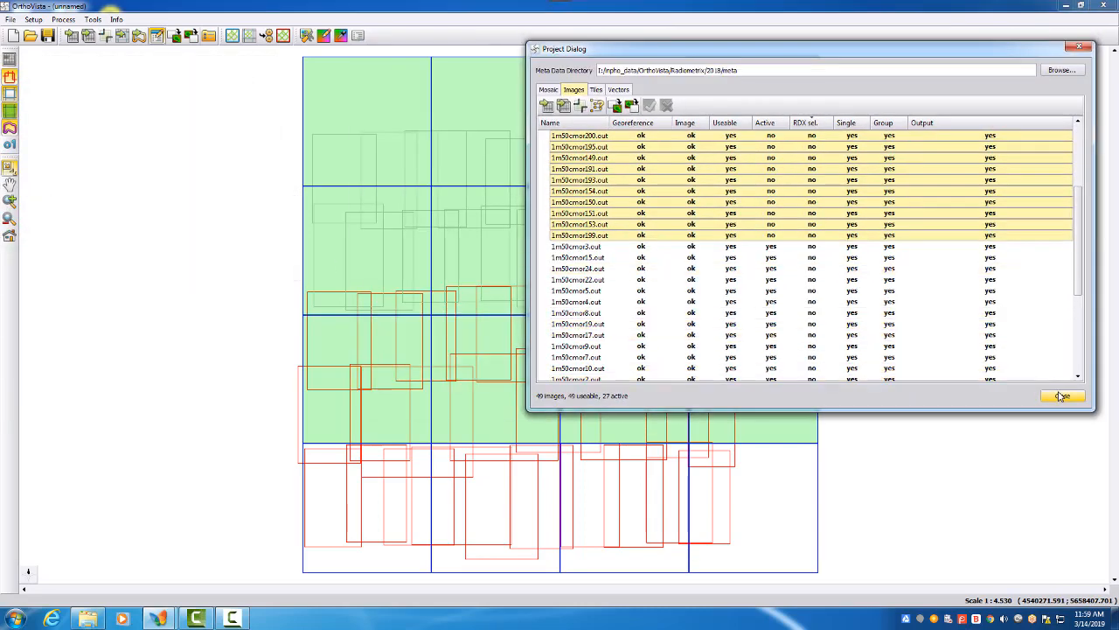
left_click(1060, 392)
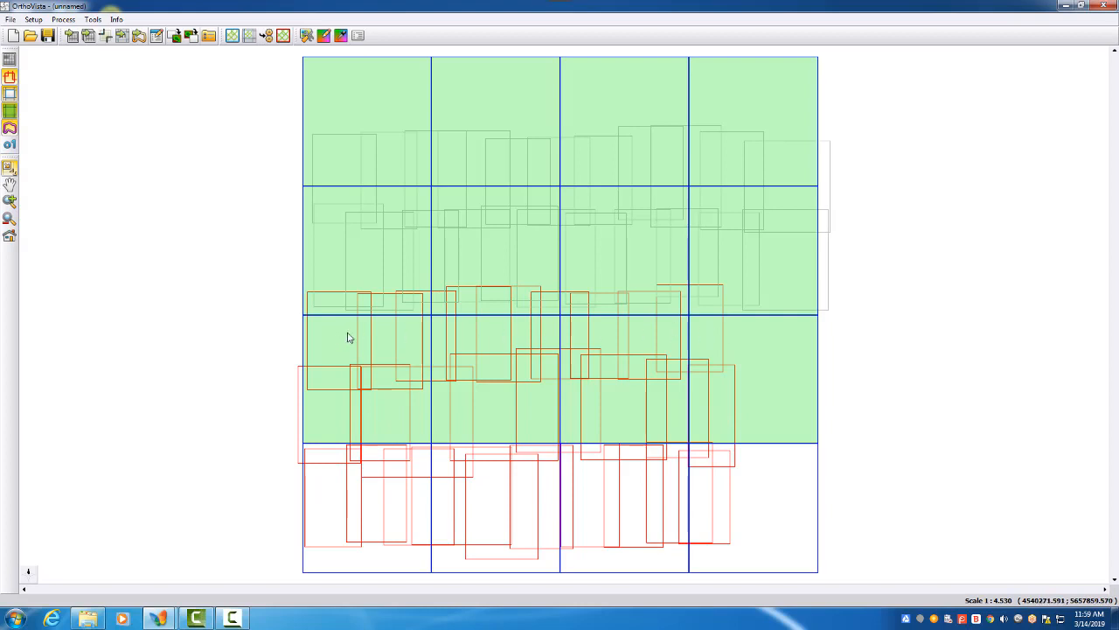
Display the active images without the tile selection shading, and check the histogram entries of the leftmost image in the upper two active strips.
left_click(10, 59)
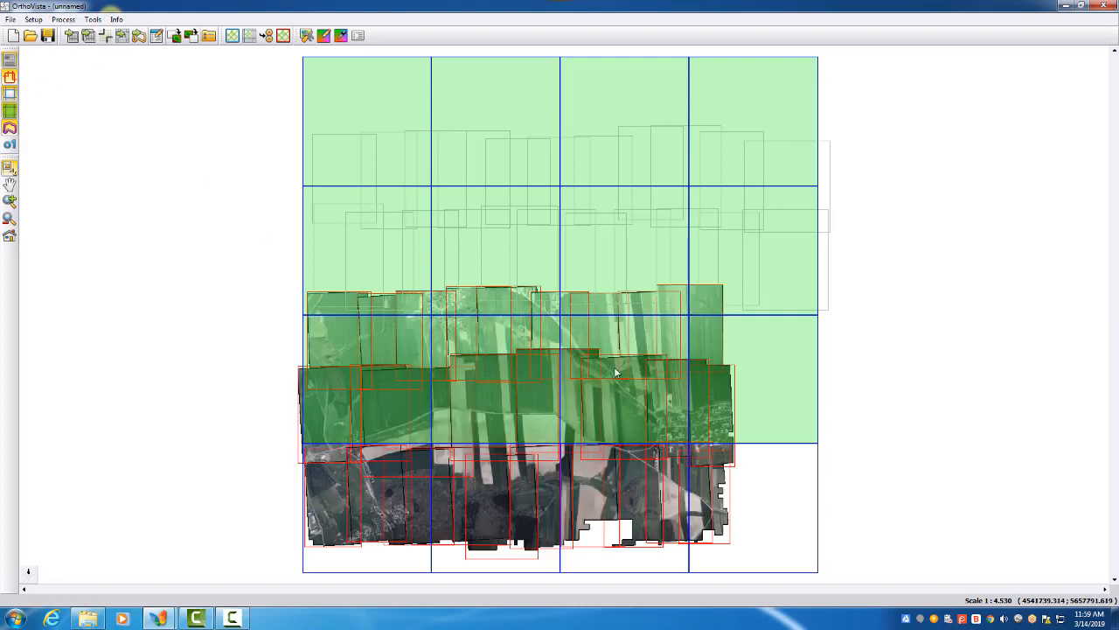
left_click(10, 111)
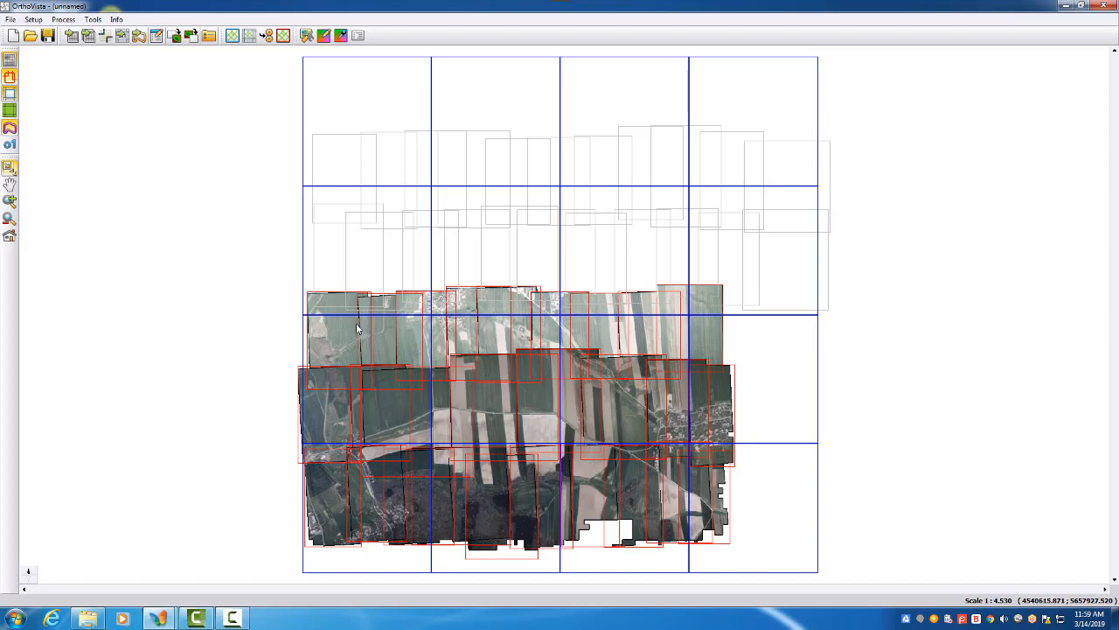
right_click(311, 302)
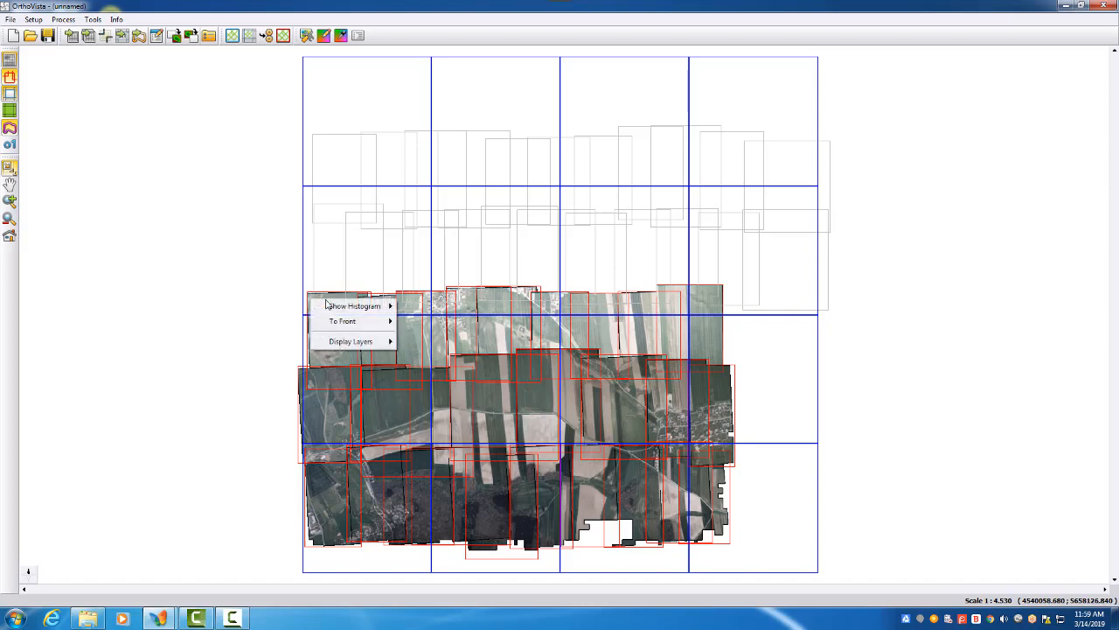
mouse_move(367, 306)
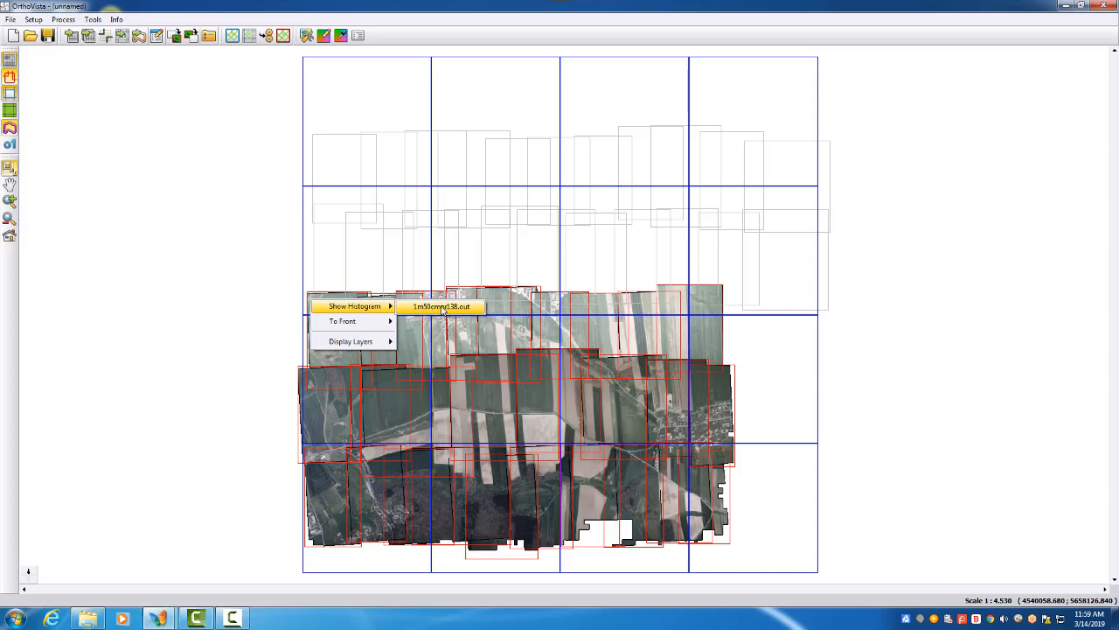
left_click(188, 4)
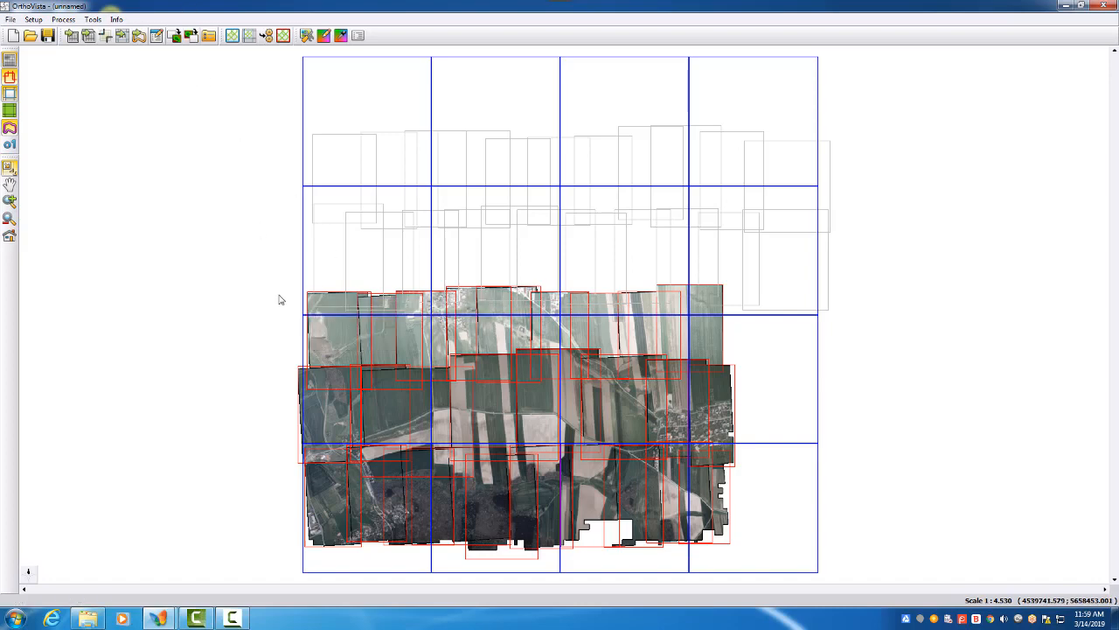
right_click(301, 402)
mouse_move(350, 408)
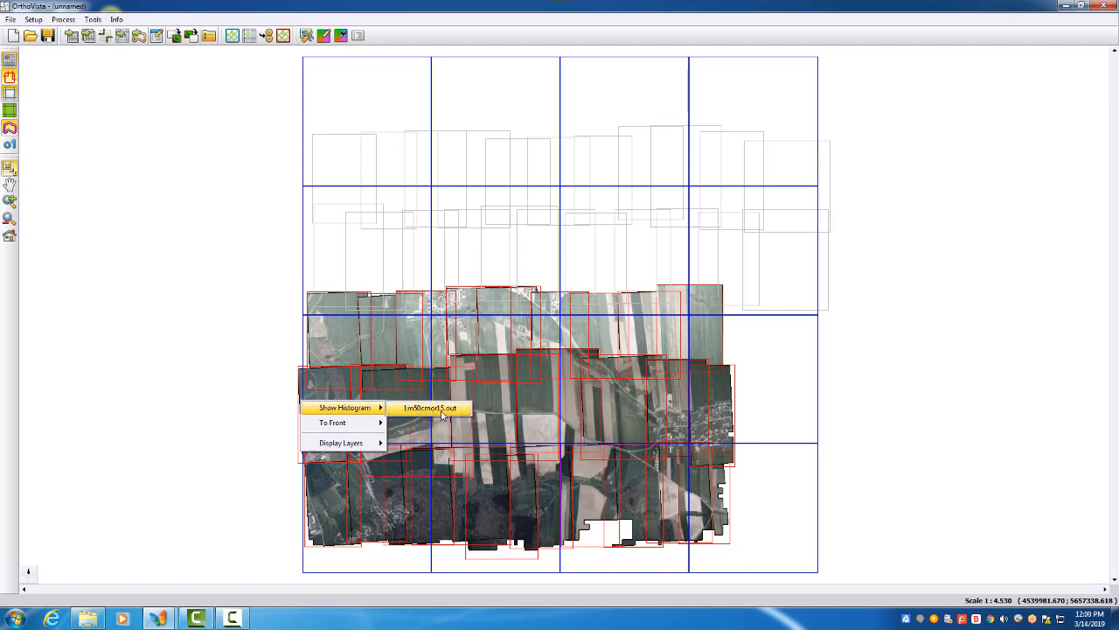
left_click(221, 3)
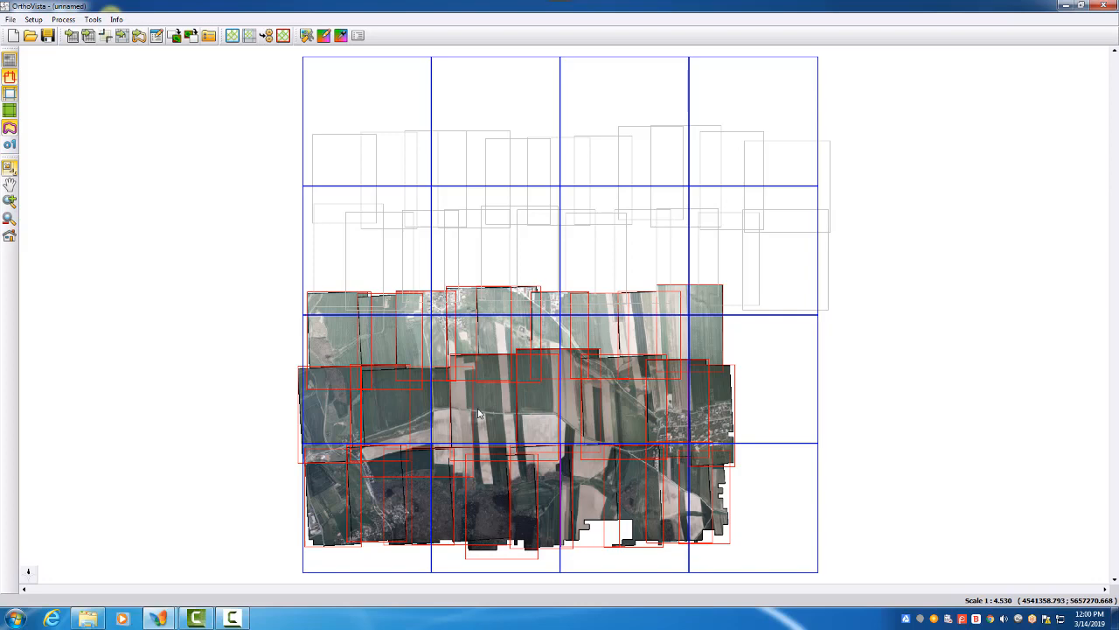
Display the images in the second OrthoVista project, and compare their colours with the darker strips of the current project.
left_click(6, 59)
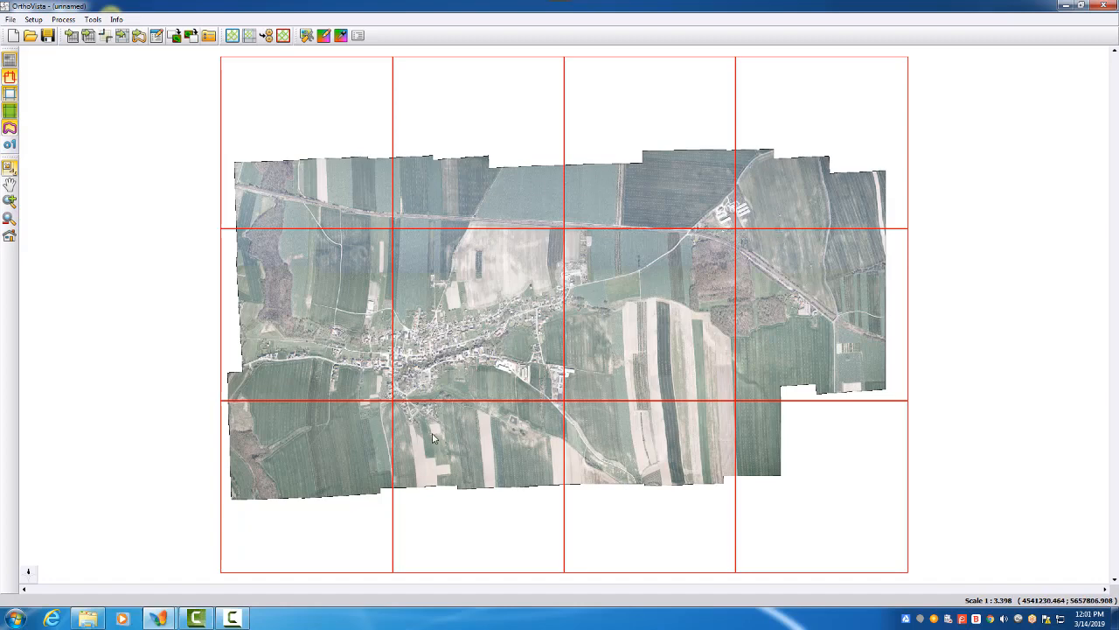
key("alt+Tab")
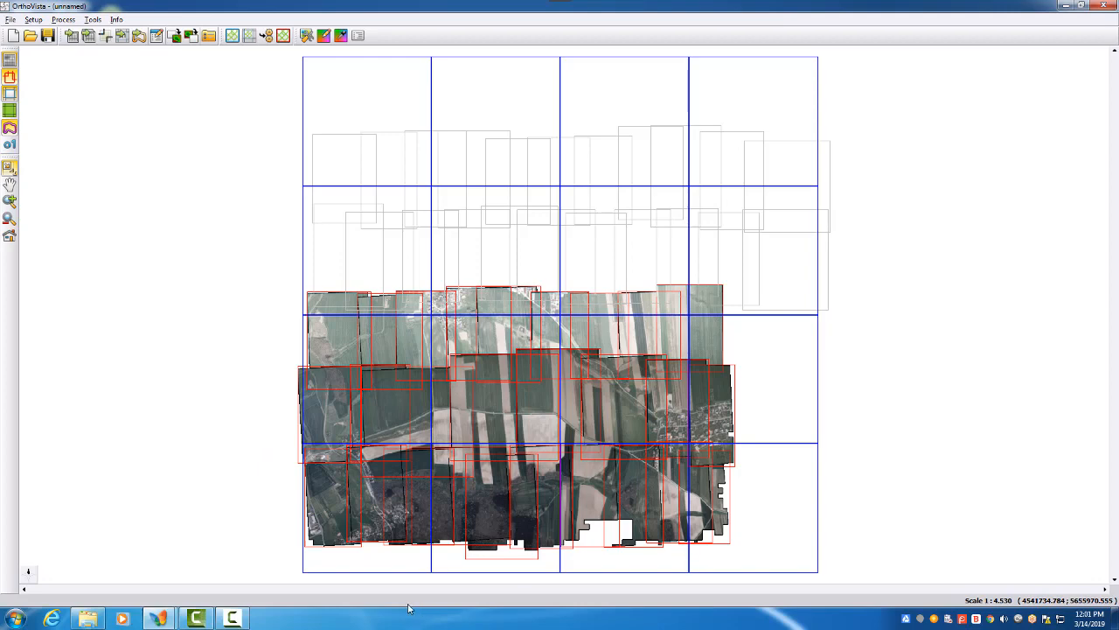
key("alt+Tab")
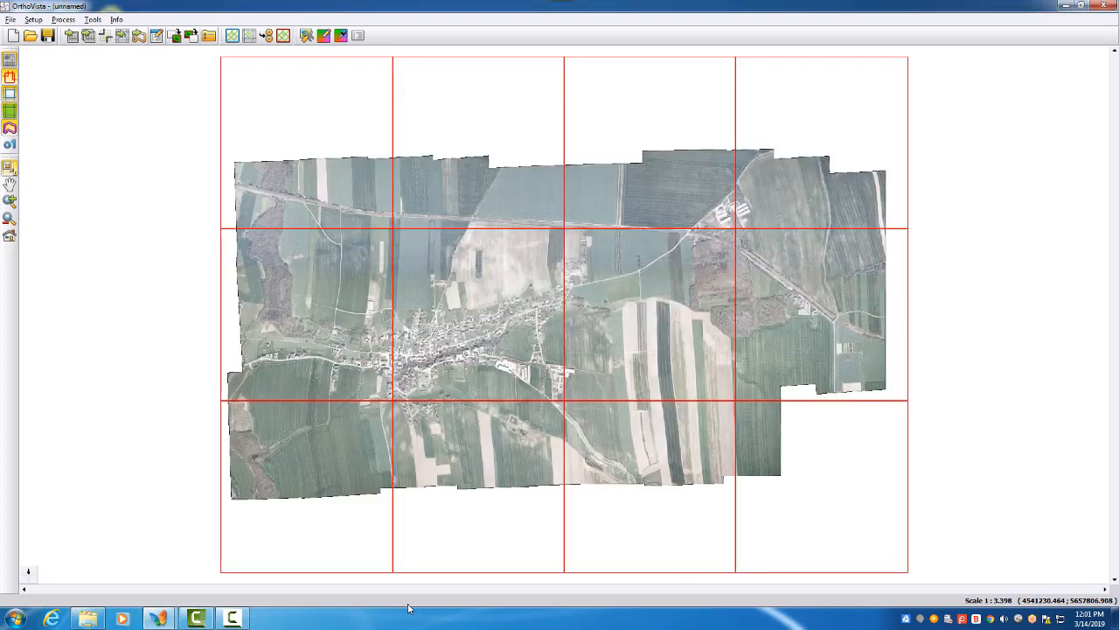
key("alt+Tab")
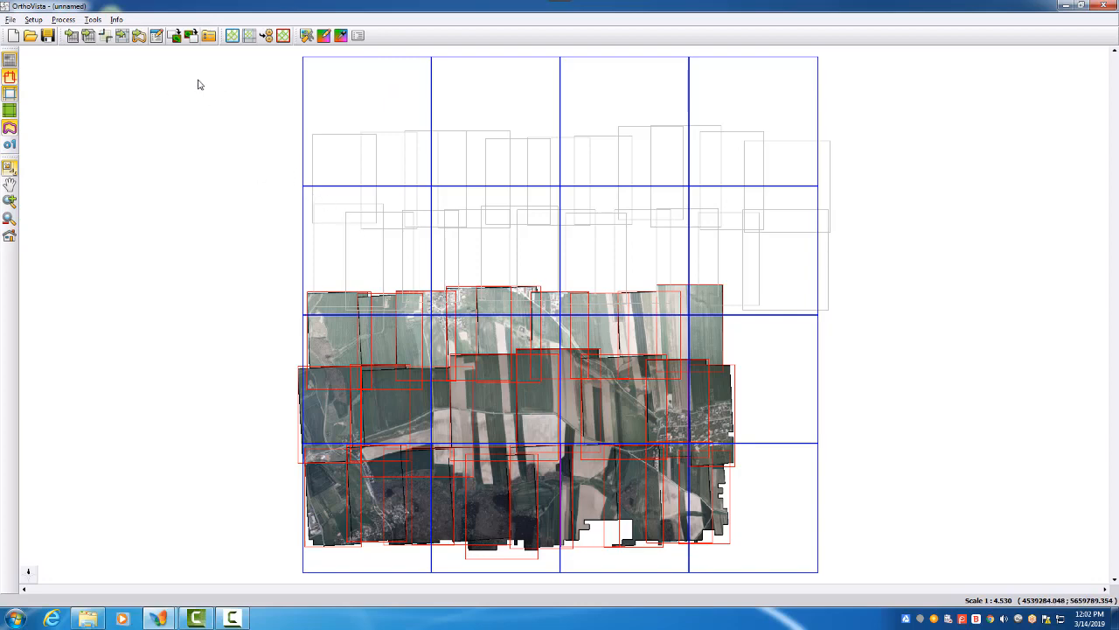
Check the list of output tiles in the Project Dialog, and close the dialog.
left_click(159, 36)
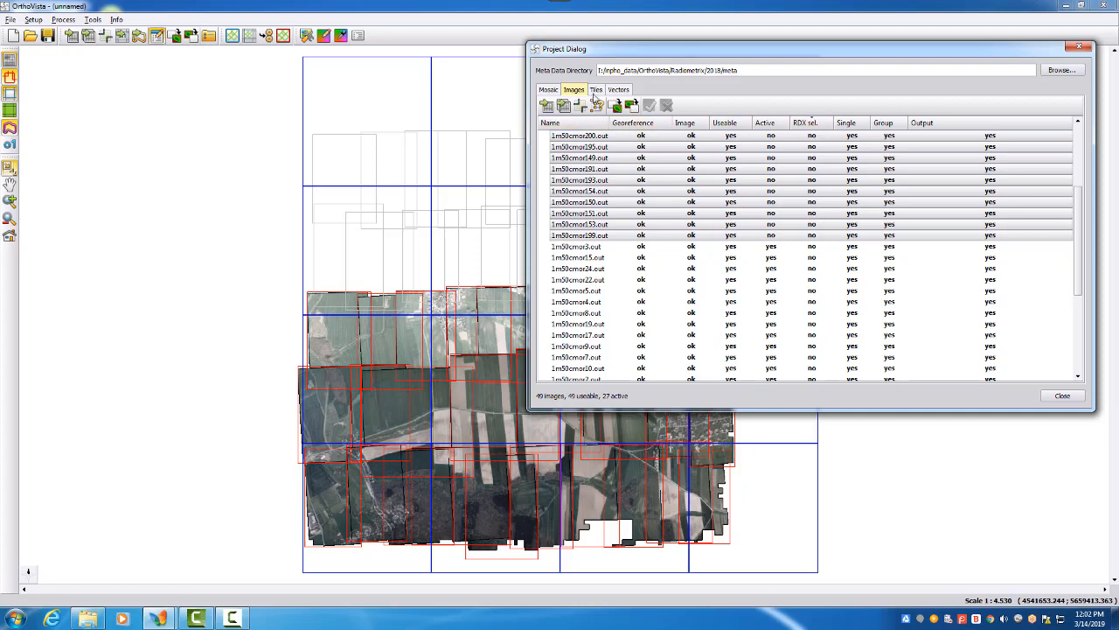
left_click(597, 90)
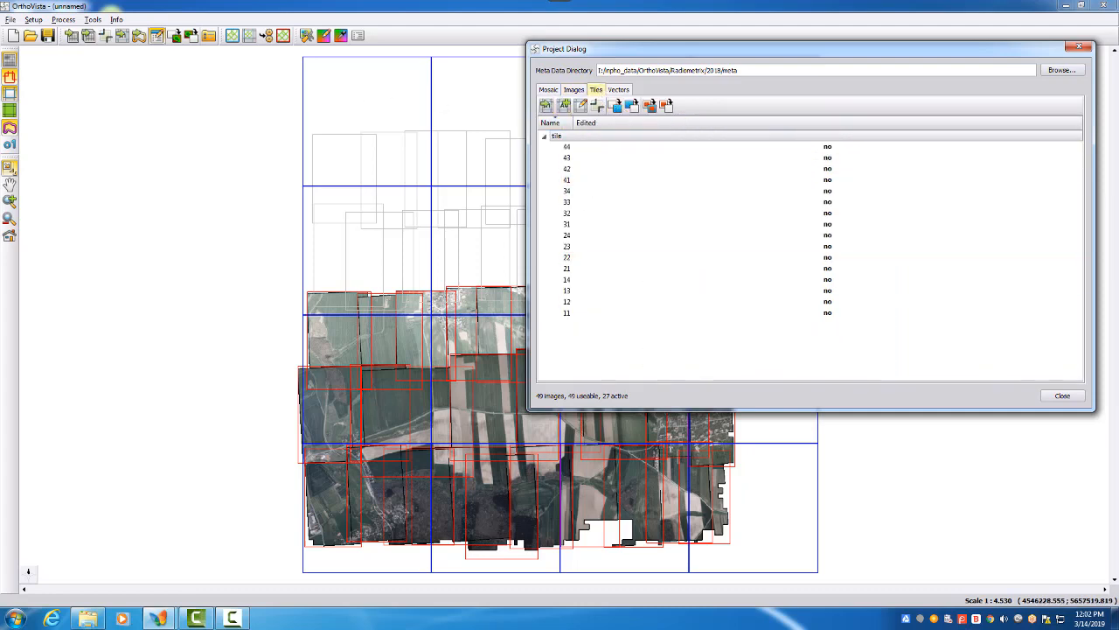
left_click(1063, 395)
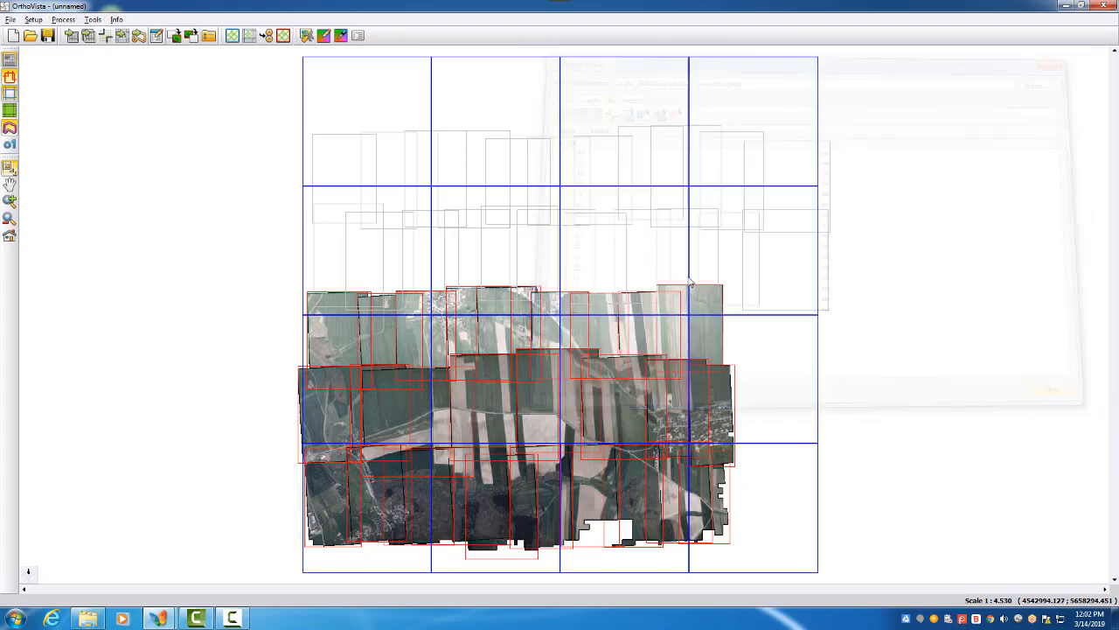
Show the tile selection shading, and change the output tile selection by area to only the lower two rows.
left_click(34, 19)
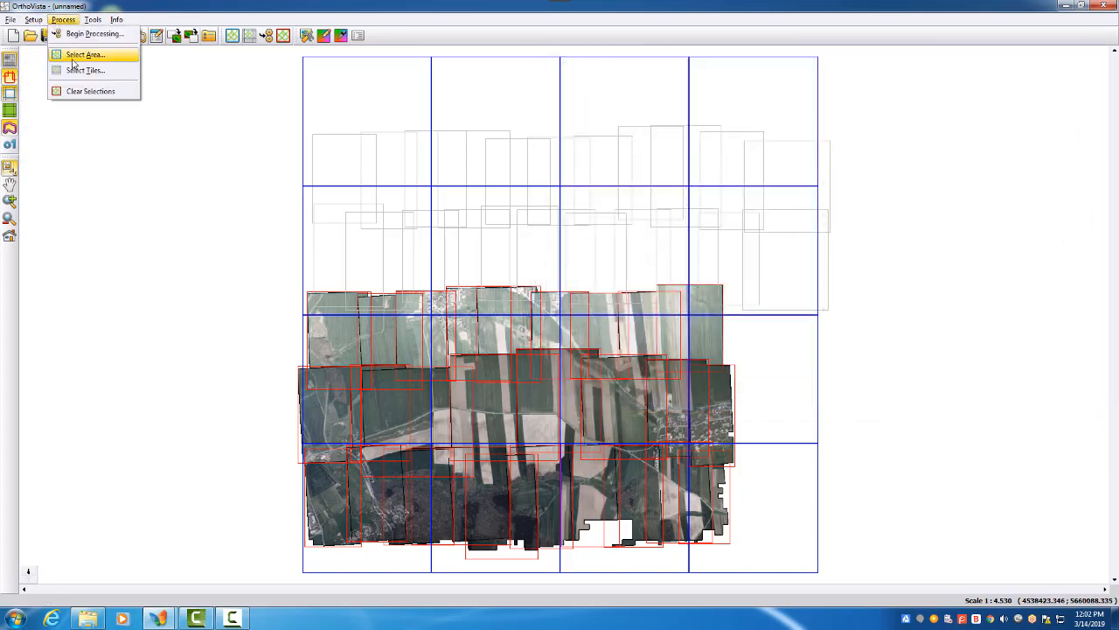
left_click(74, 55)
left_click_drag(618, 300, 998, 157)
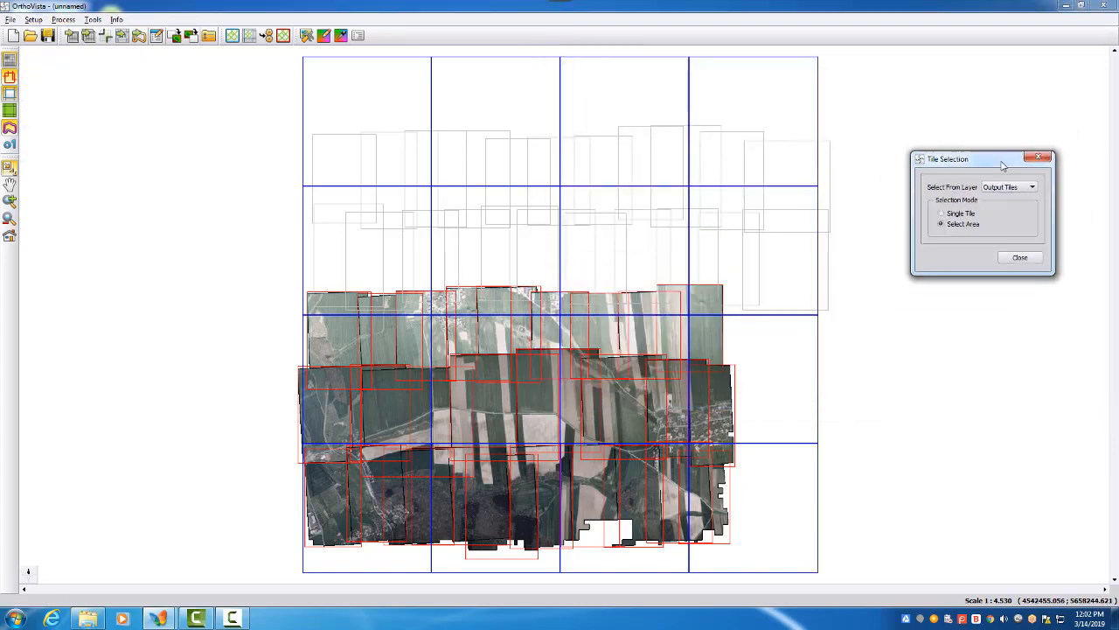
left_click_drag(267, 353, 777, 526)
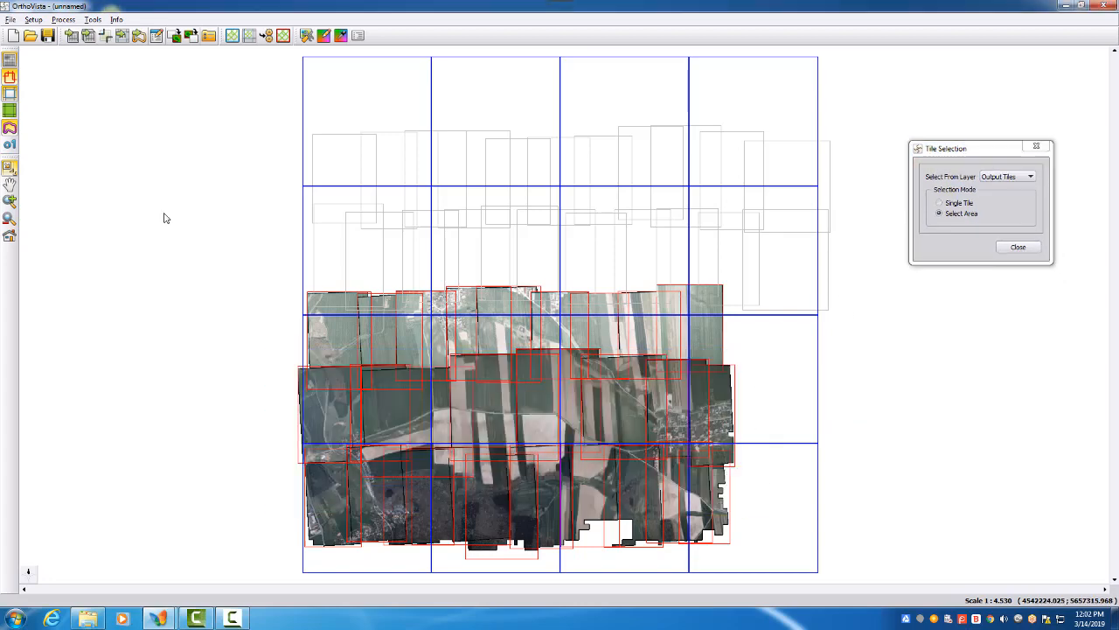
left_click(11, 109)
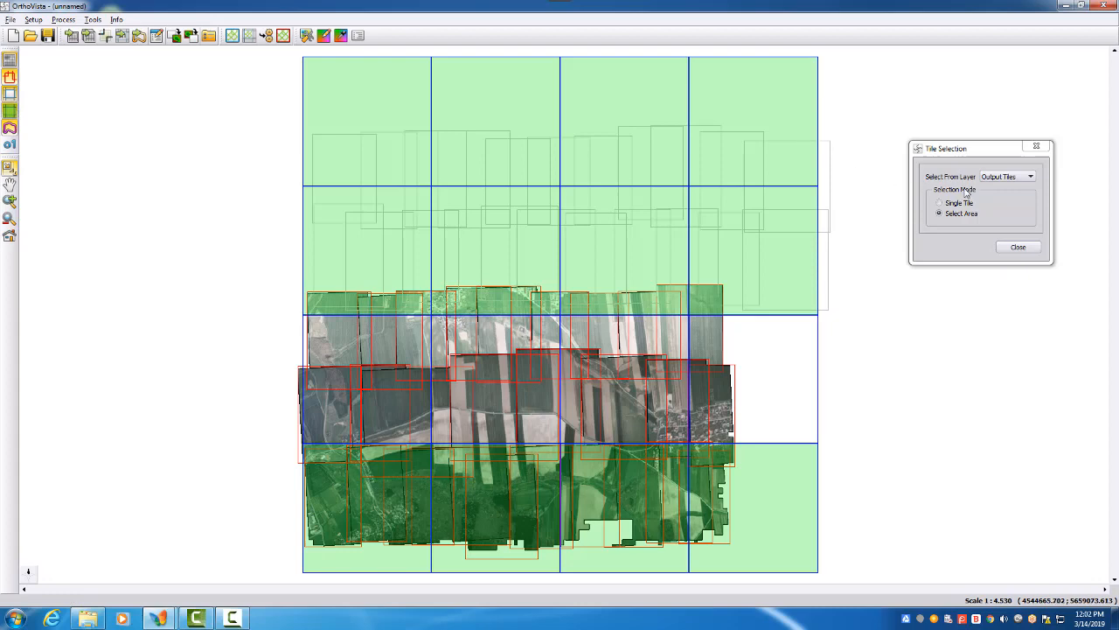
left_click_drag(242, 86, 772, 205)
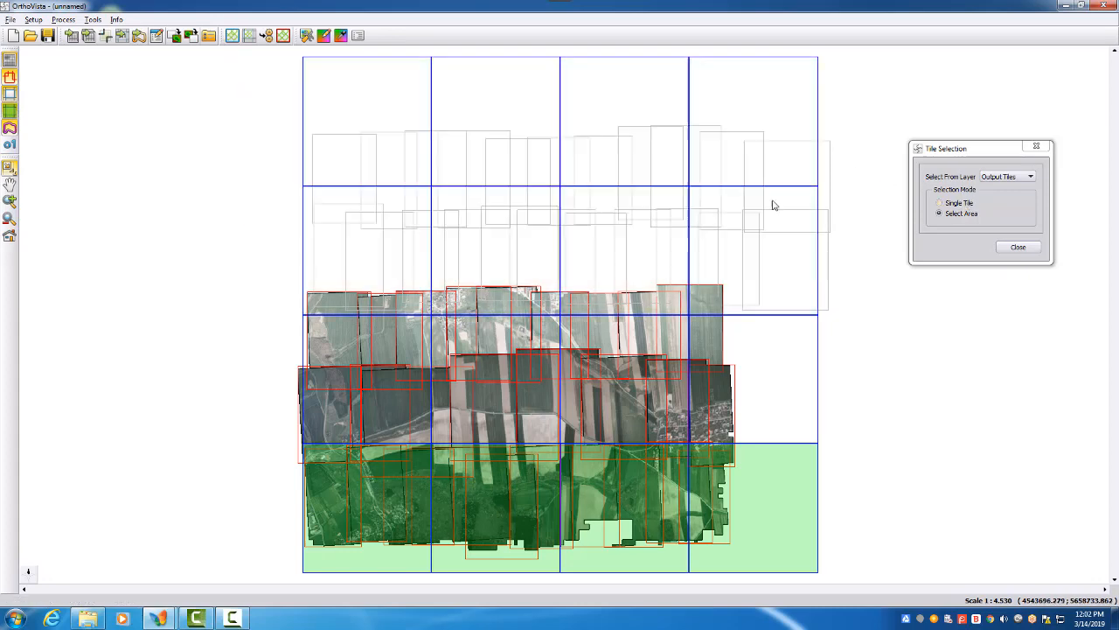
left_click_drag(256, 339, 829, 376)
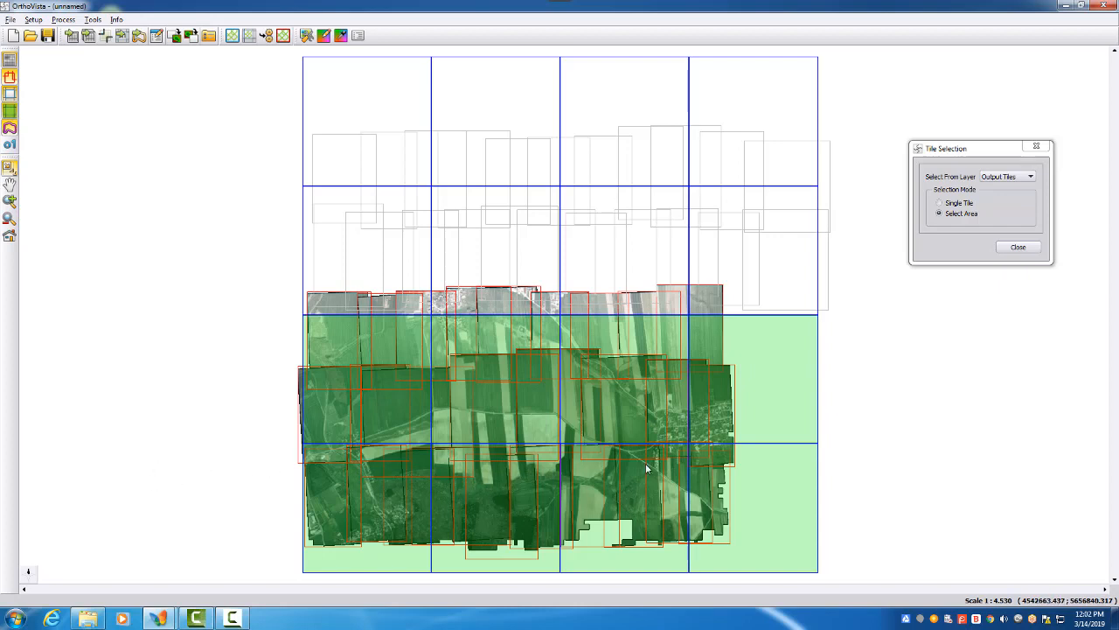
left_click(1016, 248)
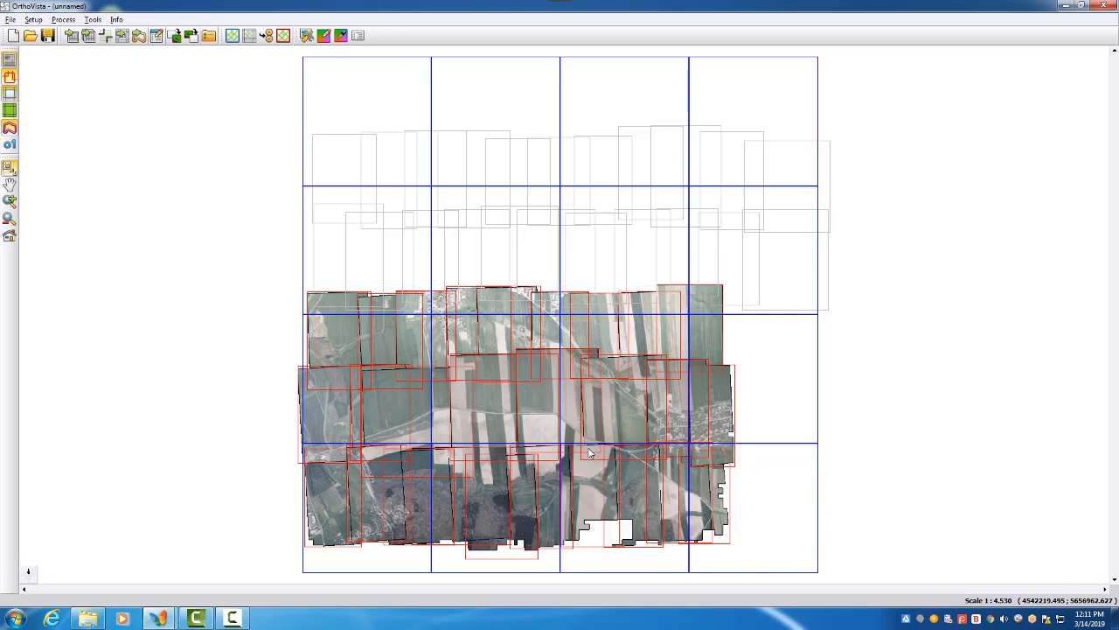
Hide the image footprints, and zoom in on the seam between the upper and middle image strips to examine the colour difference.
left_click(9, 76)
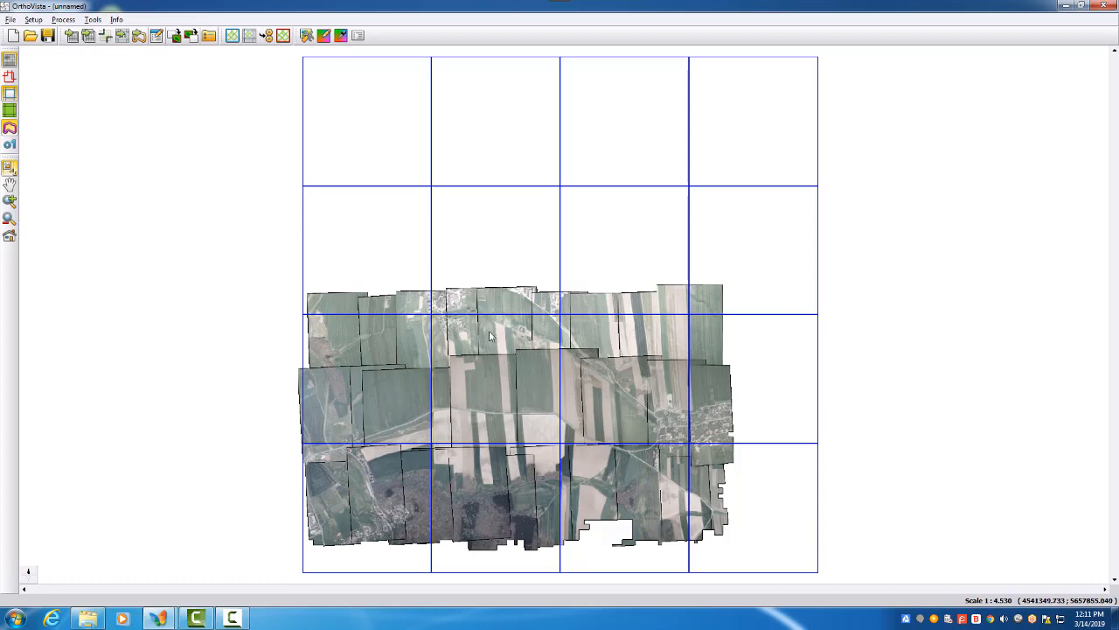
left_click_drag(491, 336, 665, 407)
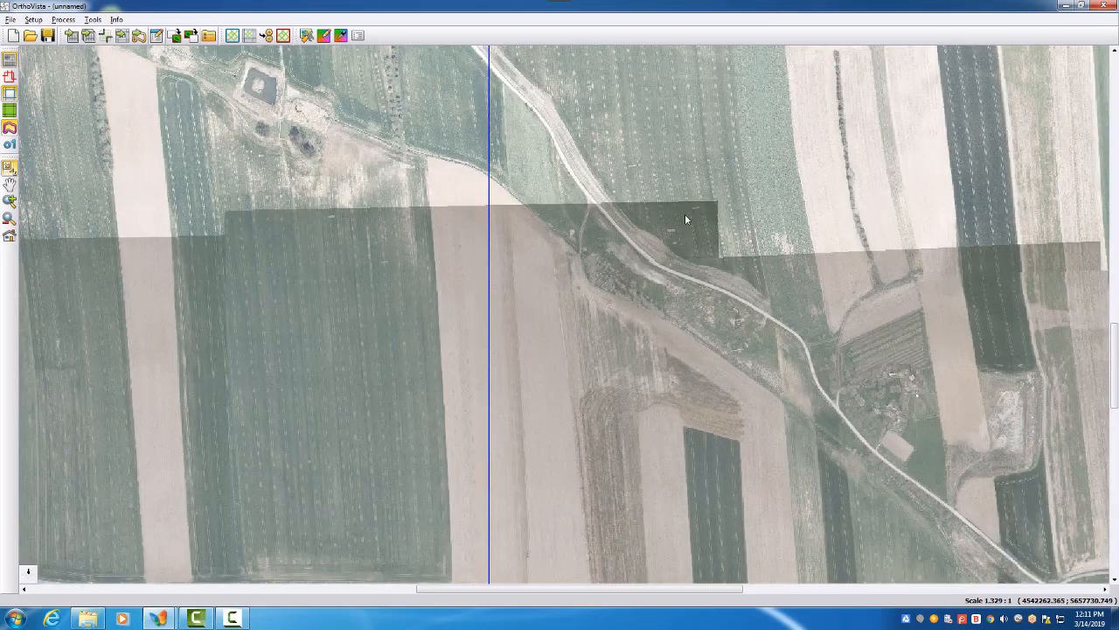
Show the full mosaic with the image footprints and the tile selection shading displayed.
right_click(640, 279)
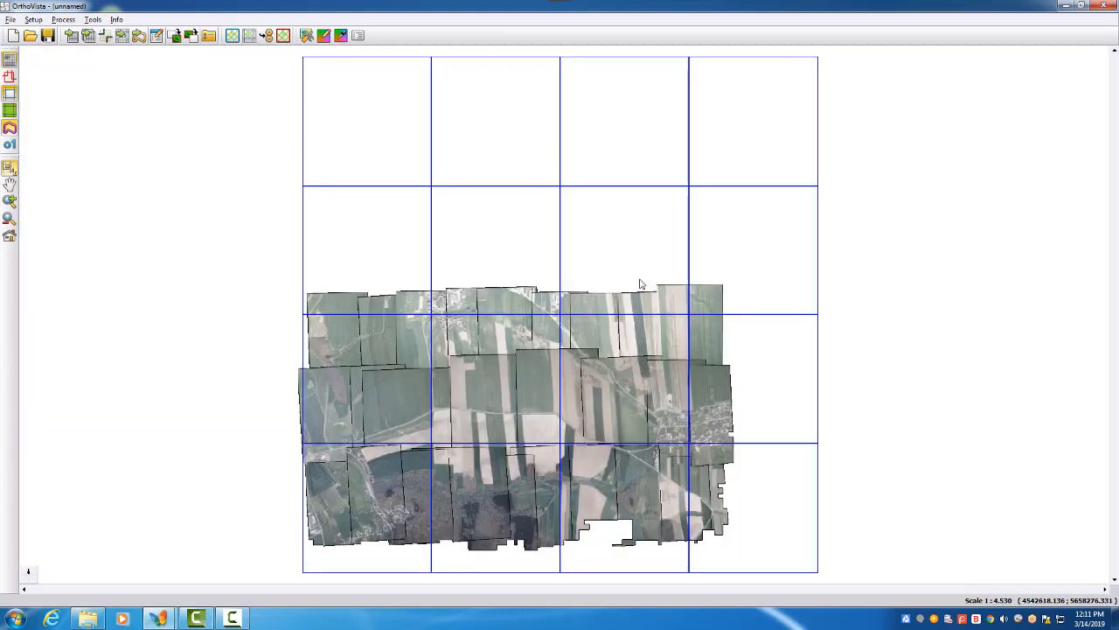
left_click(9, 77)
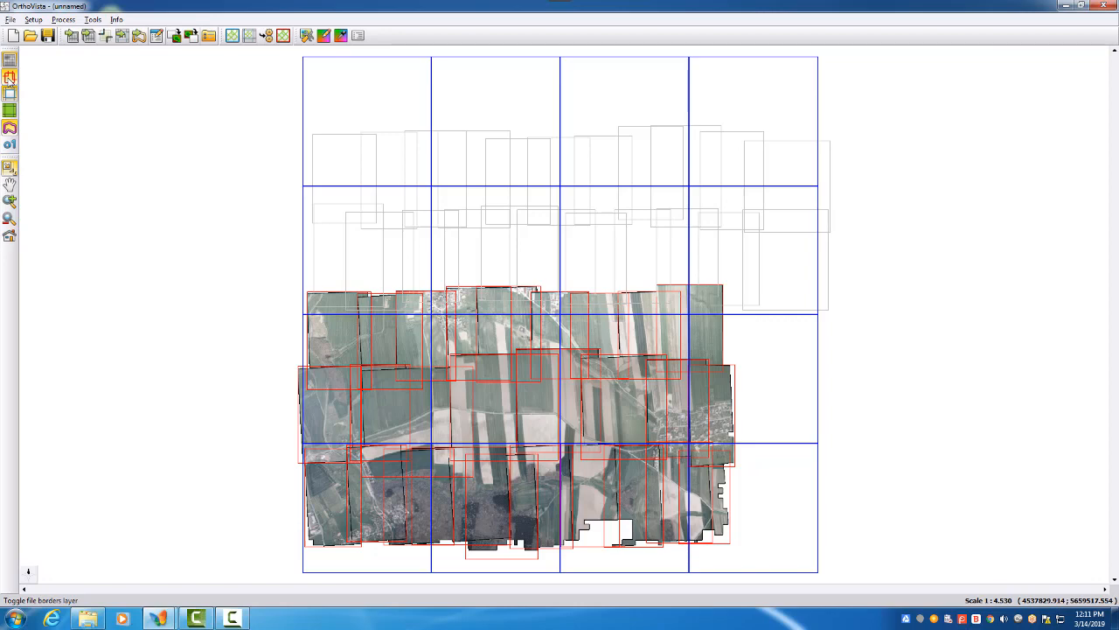
left_click(9, 109)
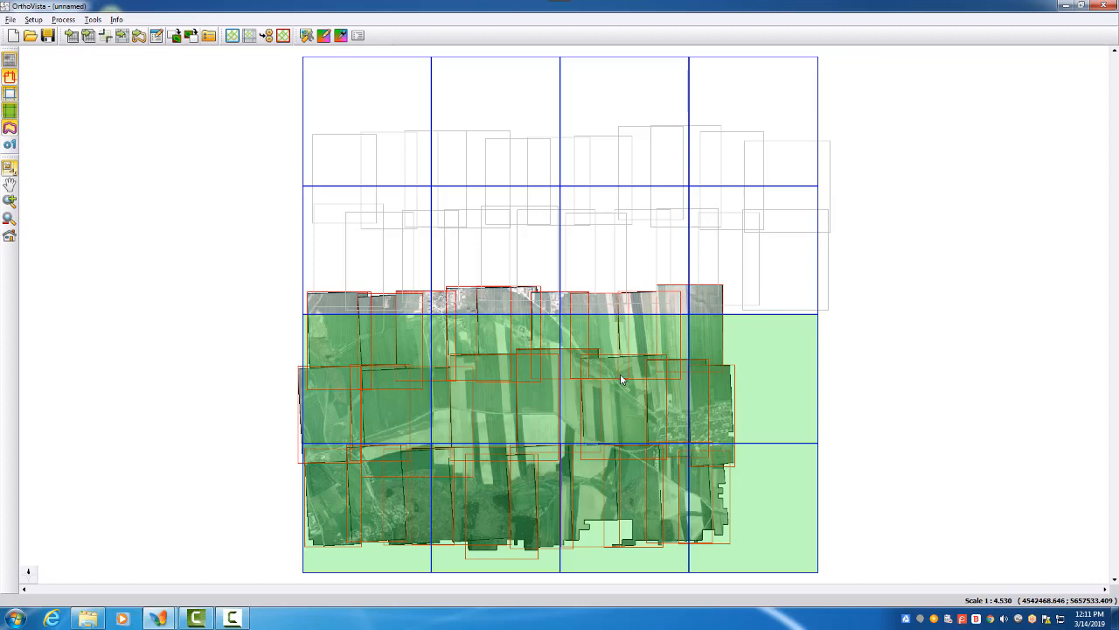
In the processing options, create a folder named 2019 inside Radiometrix and set it as the output directory.
left_click(72, 19)
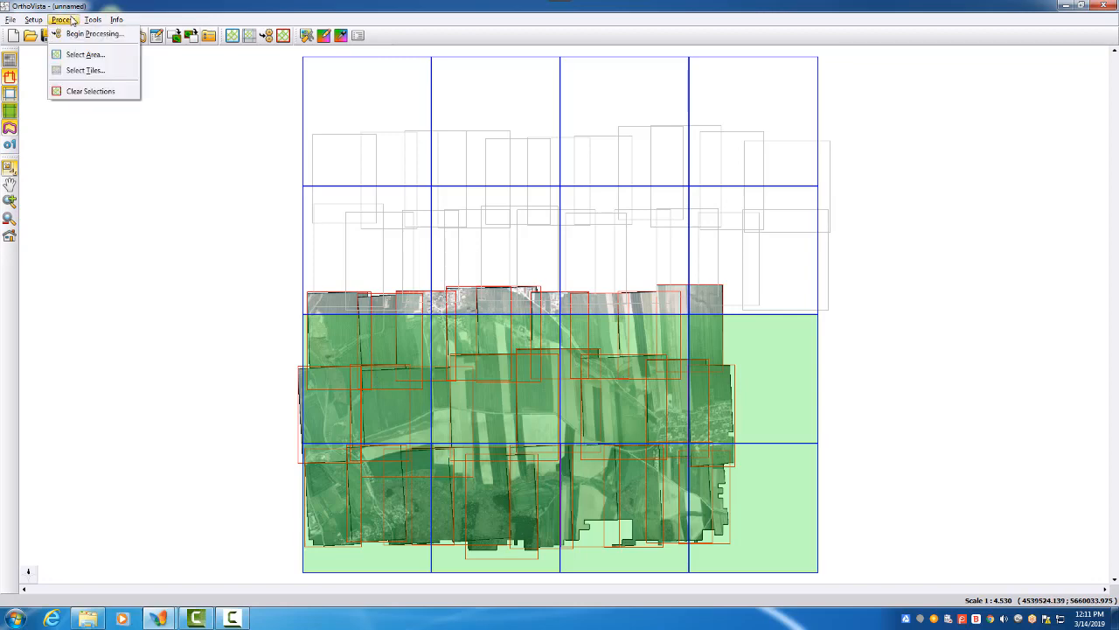
left_click(79, 35)
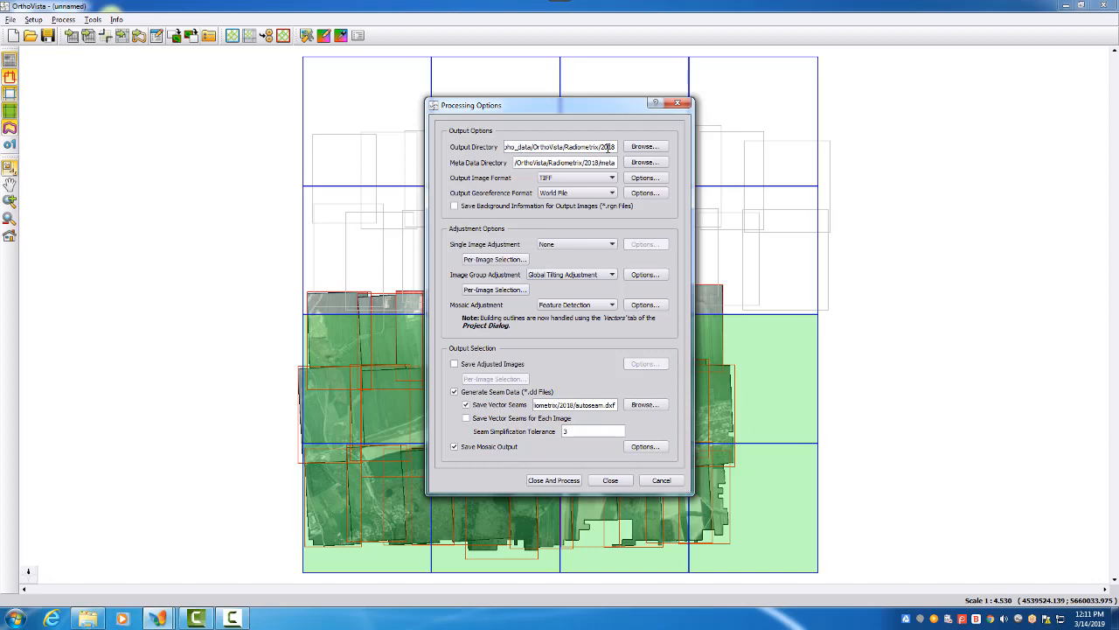
left_click(657, 147)
left_click(695, 142)
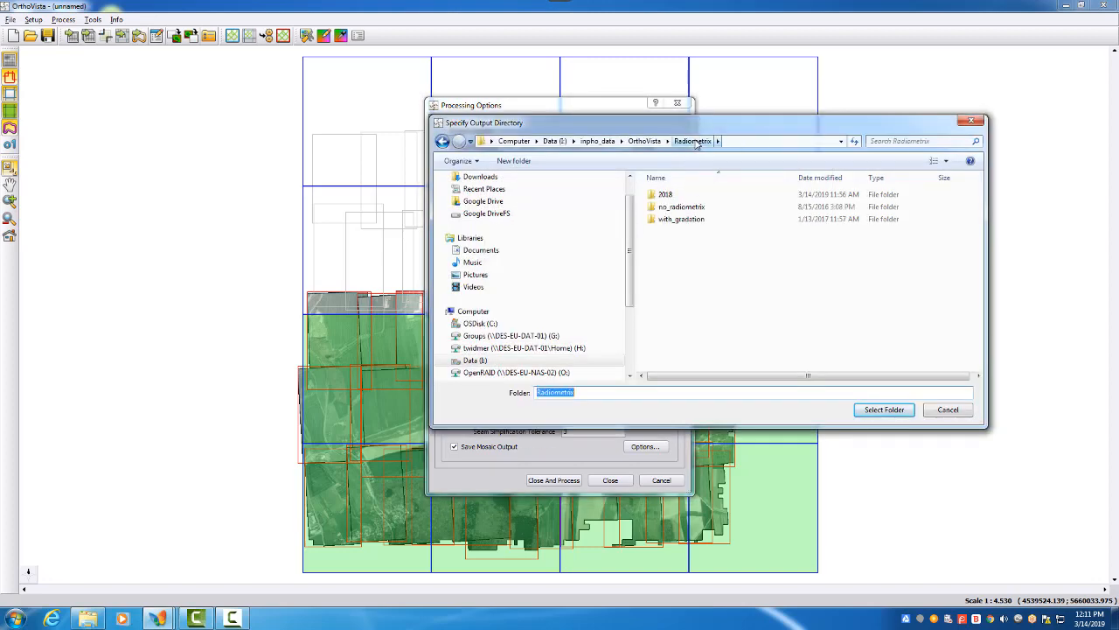
left_click(514, 160)
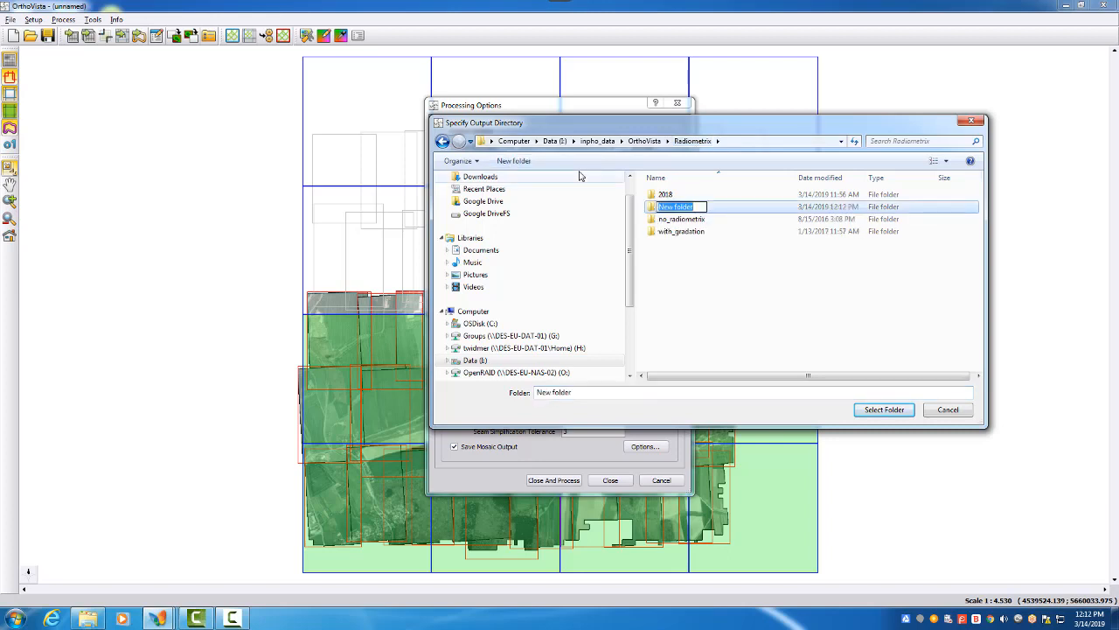
type("2019")
left_click(723, 300)
left_click(682, 210)
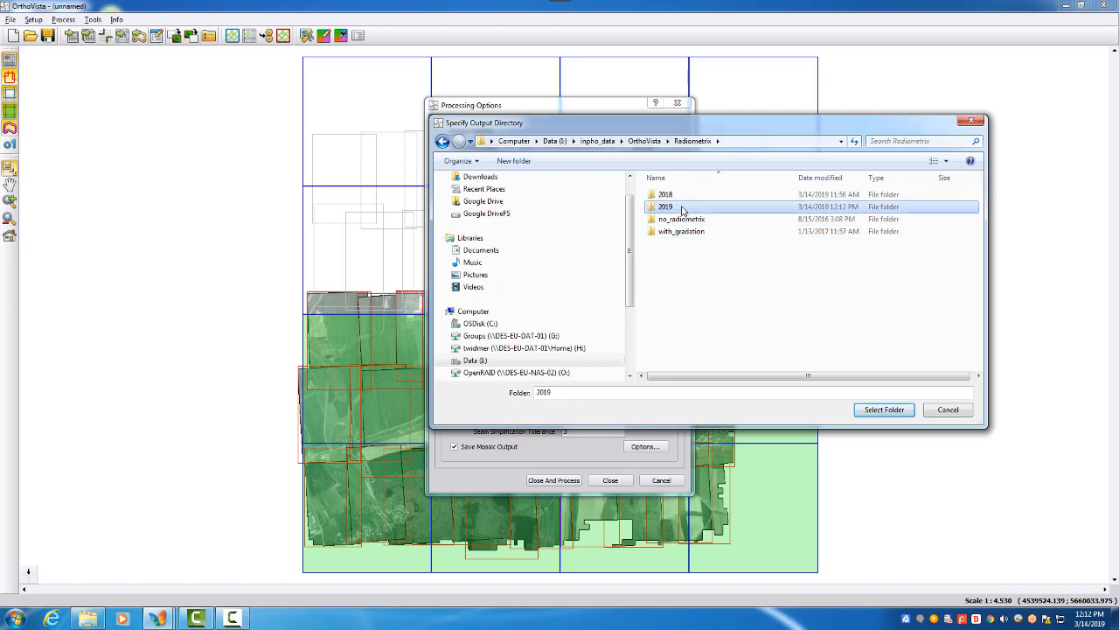
left_click(874, 418)
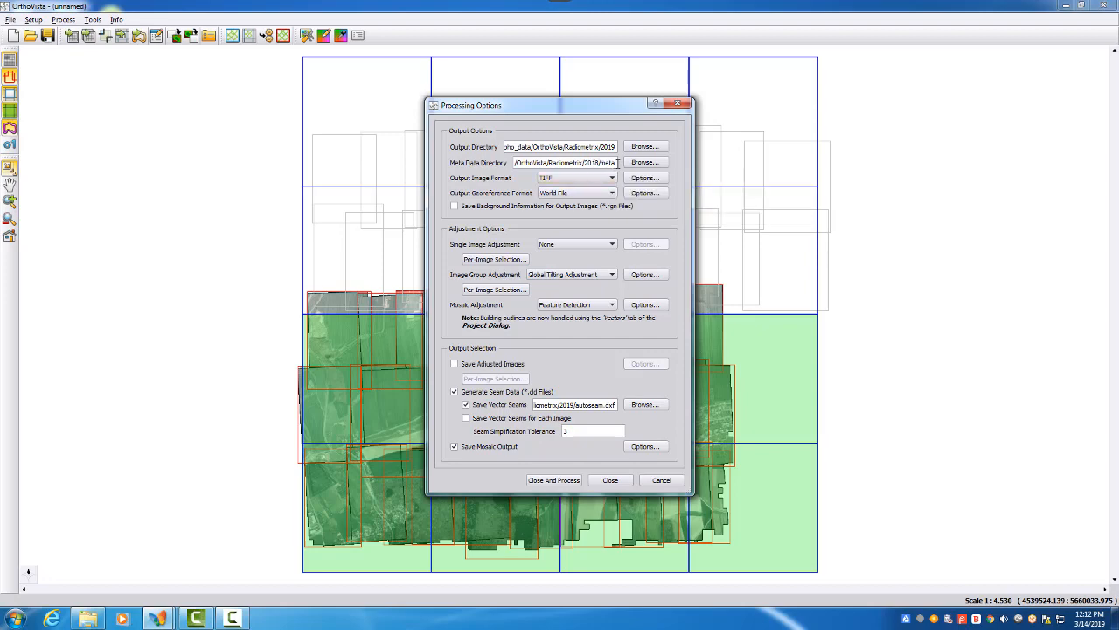
Keep Radiometrix/2018/meta as the meta data directory, and check the TLT files stored in that folder.
left_click(639, 163)
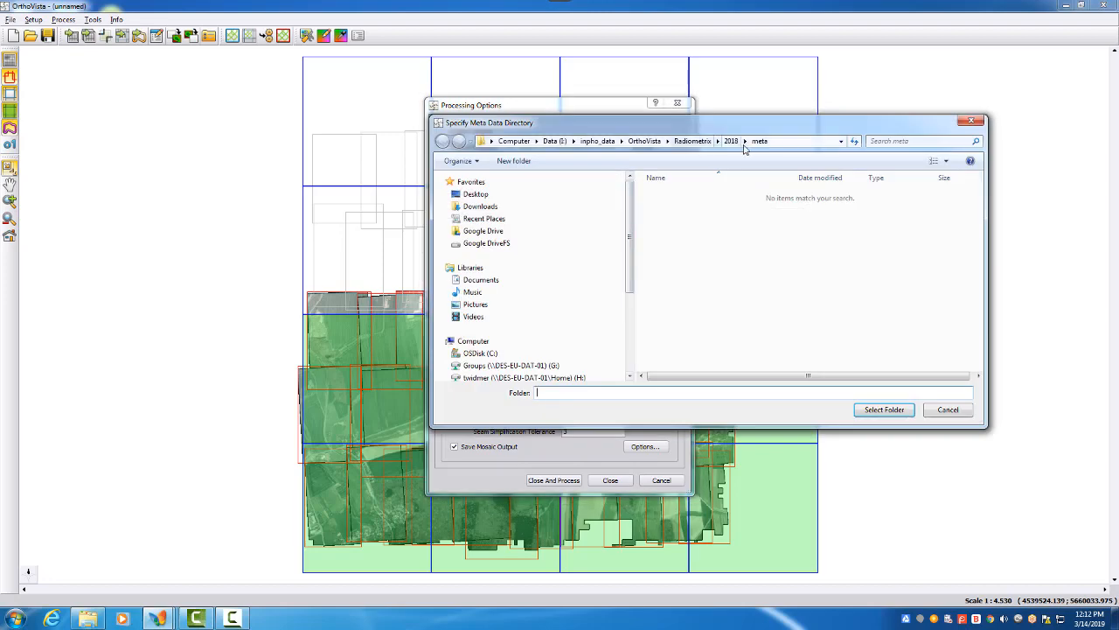
left_click(887, 411)
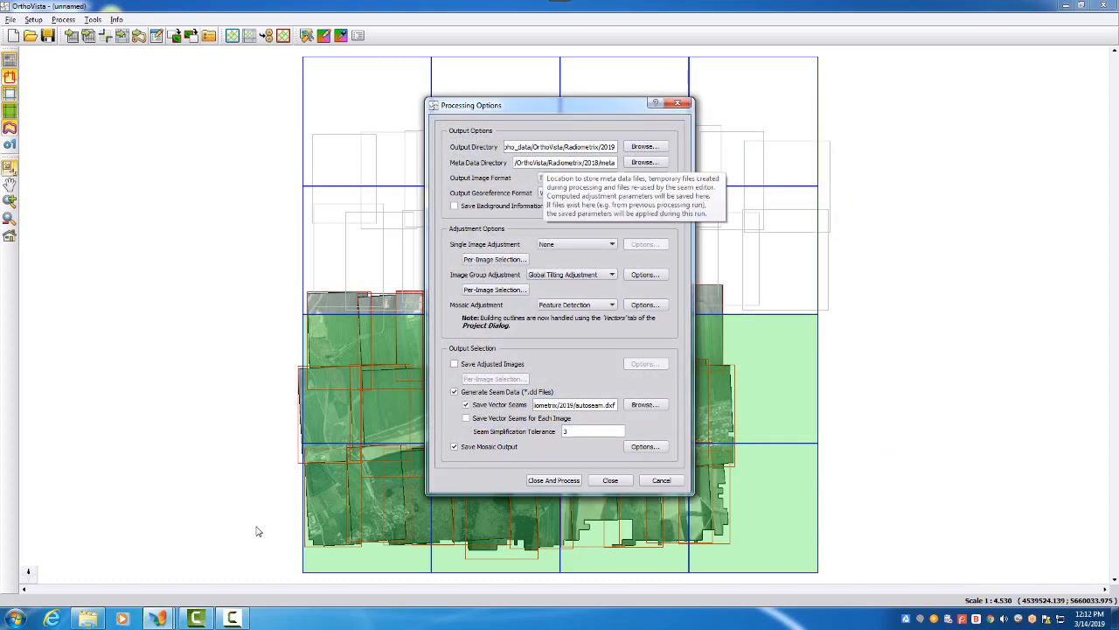
left_click(87, 618)
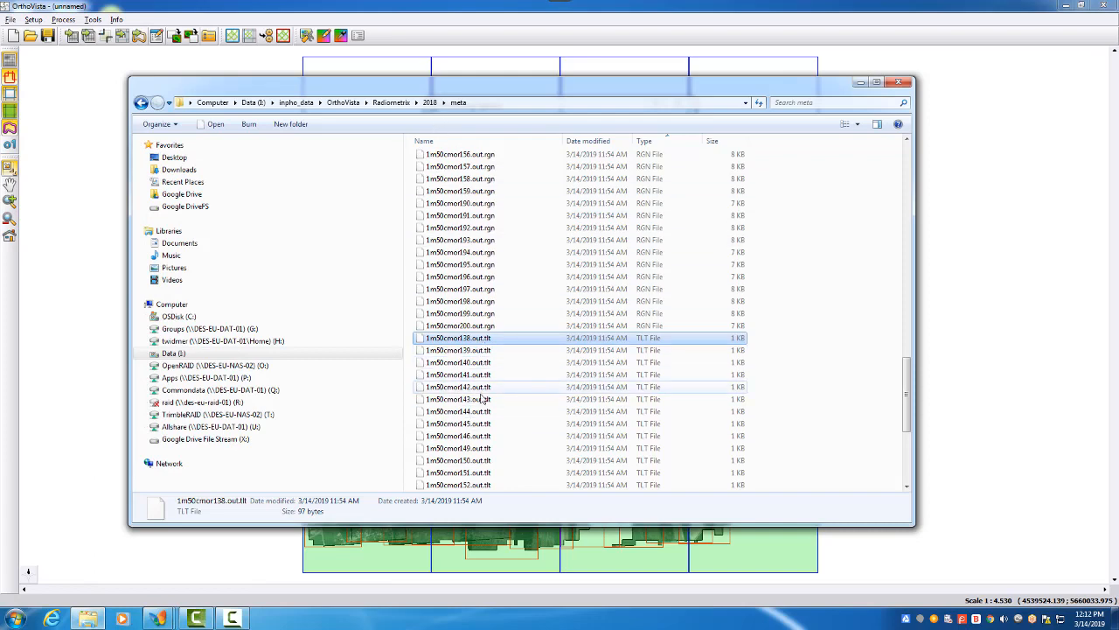
left_click(860, 82)
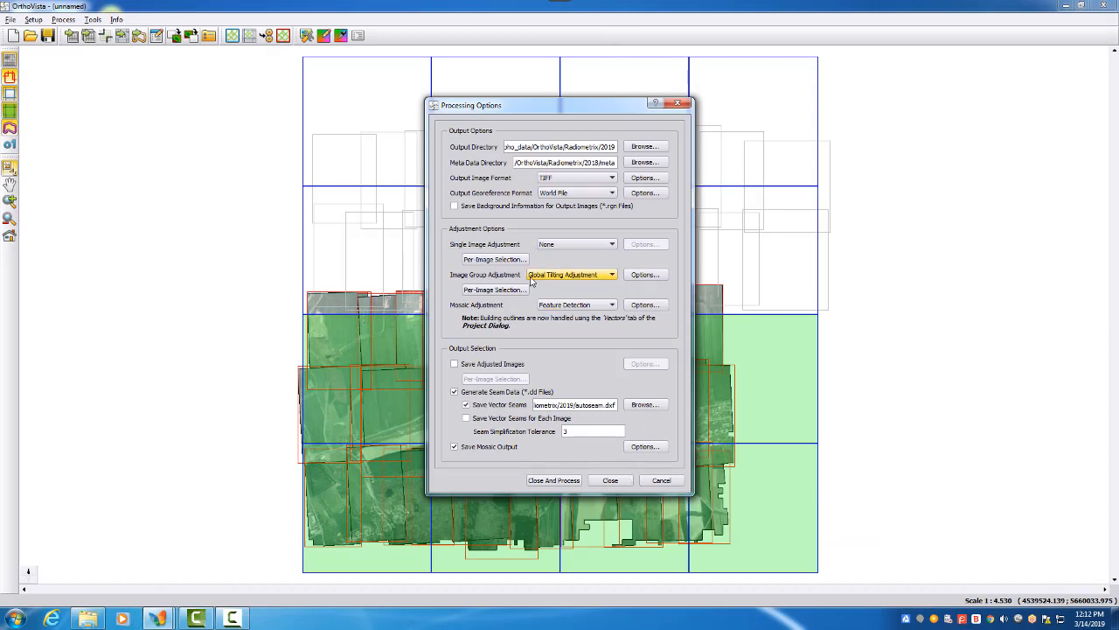
Review the Global Tilting options, move the Processing Options dialog clear of the images, and compare with the second OrthoVista project.
left_click(626, 277)
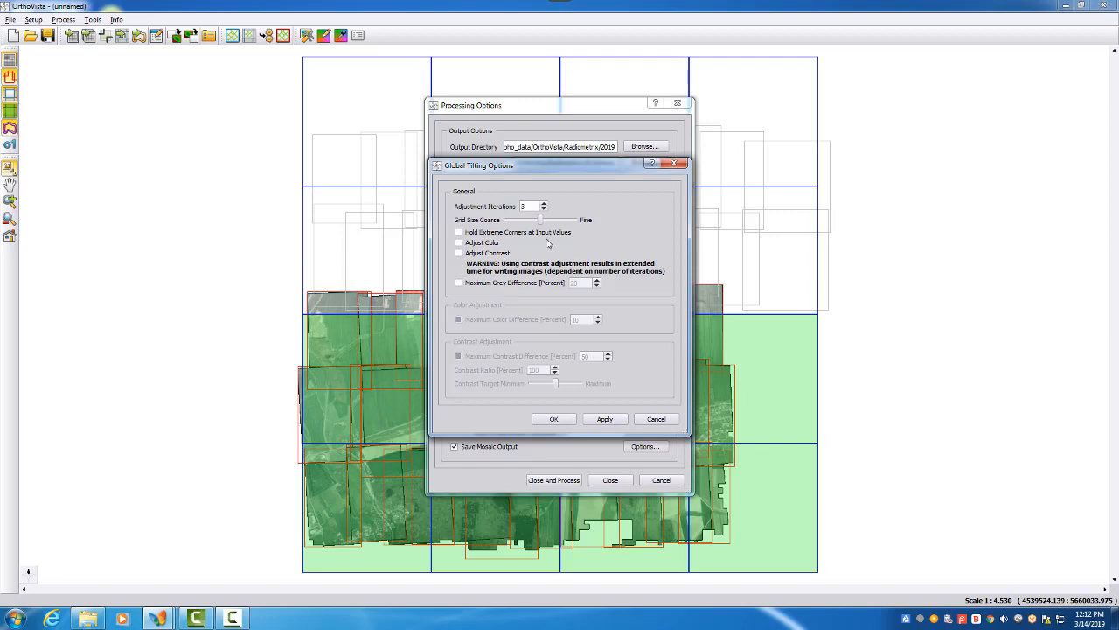
left_click(544, 422)
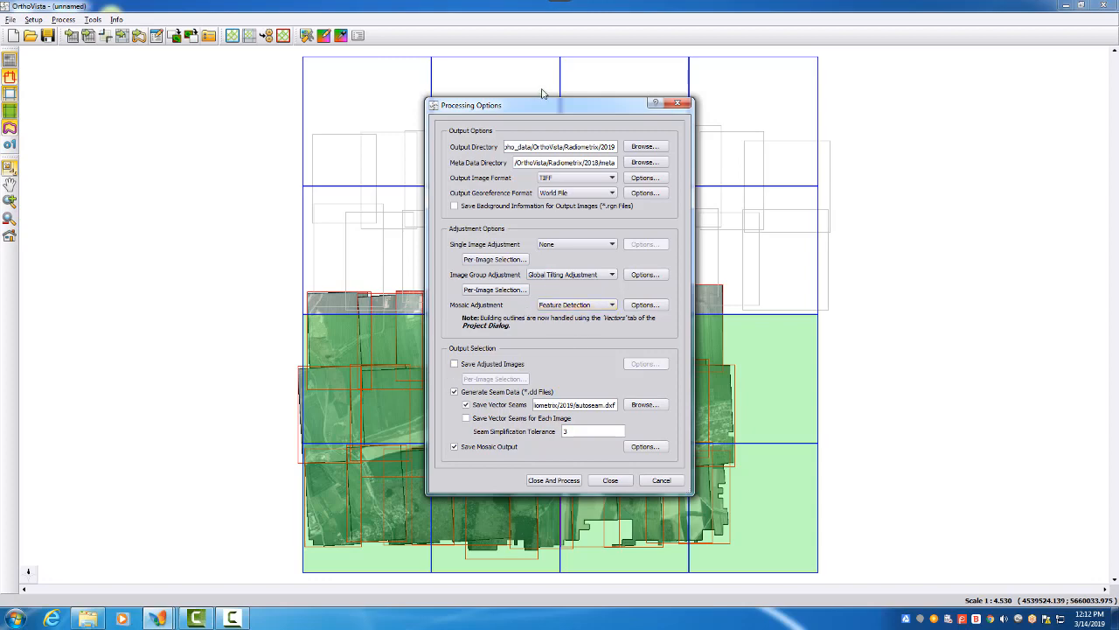
left_click_drag(545, 107, 939, 104)
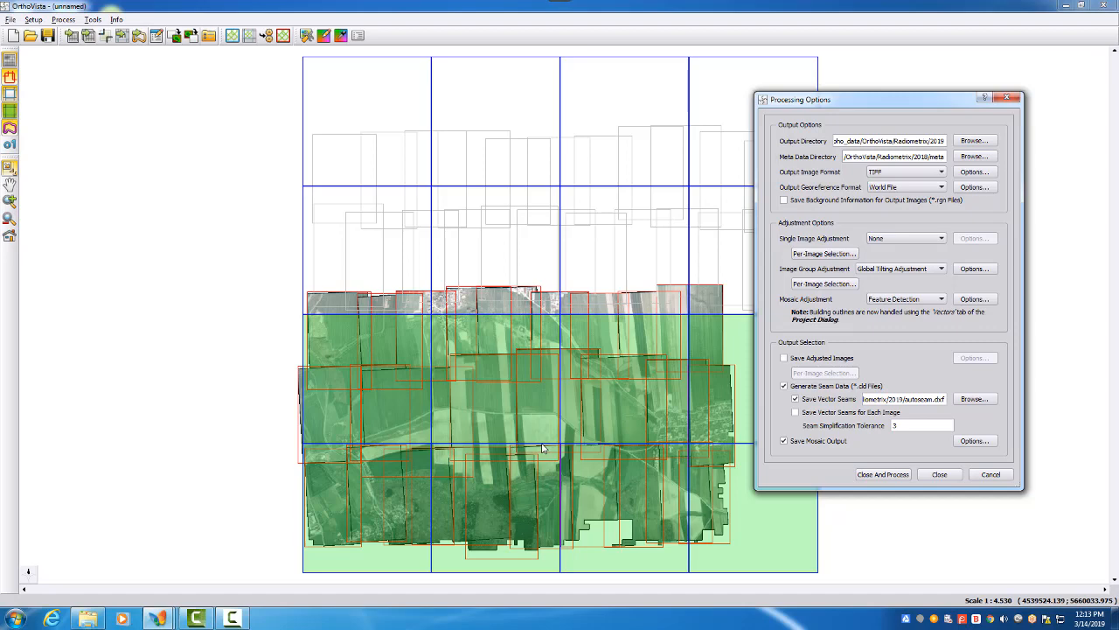
mouse_move(159, 618)
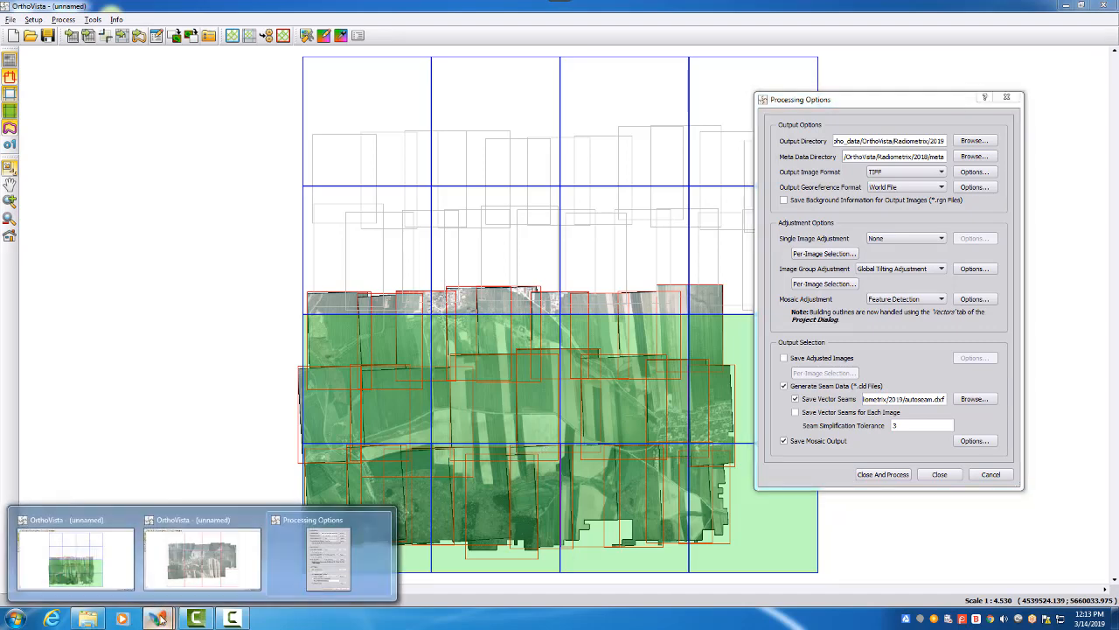
left_click(230, 529)
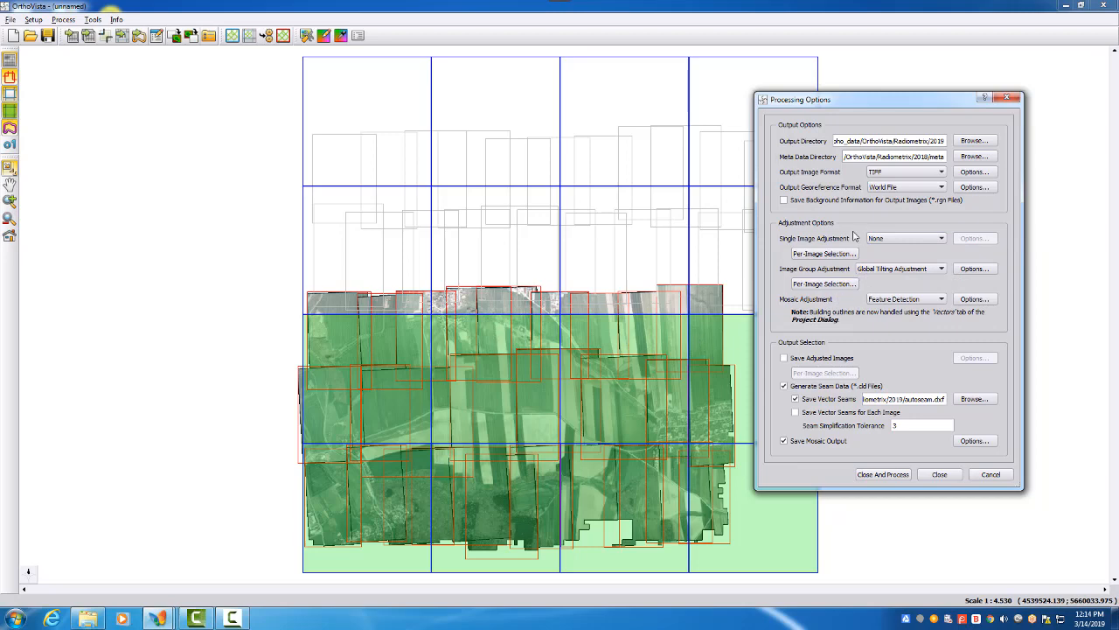
Examine the TLT, FDA and CLD files in the 2018 meta folder in Windows Explorer.
left_click(88, 619)
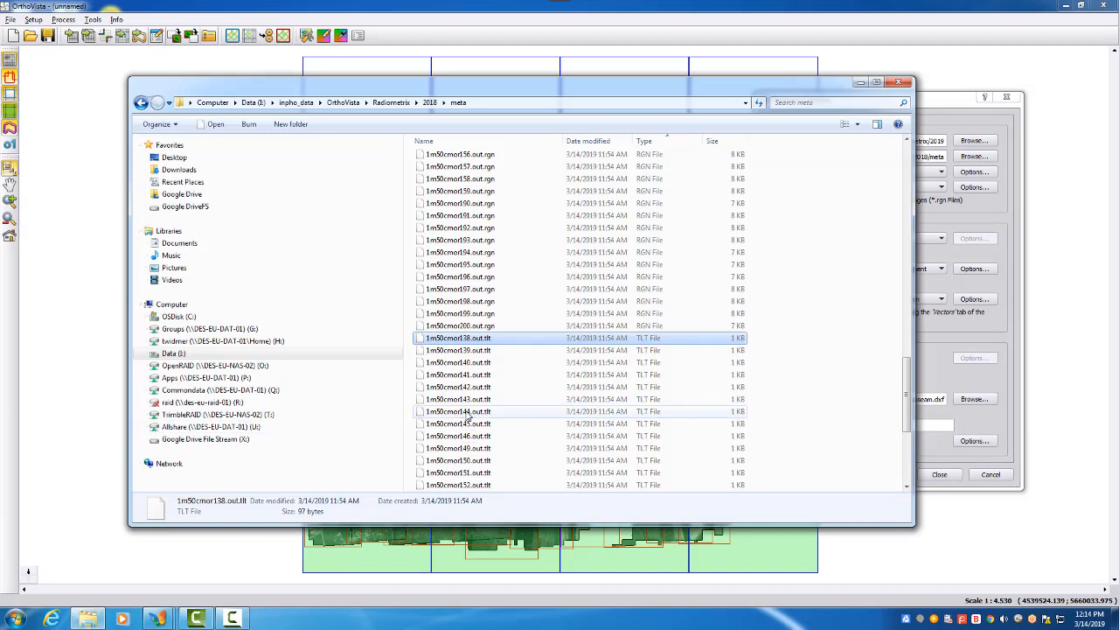
scroll(468, 417, "down", 2)
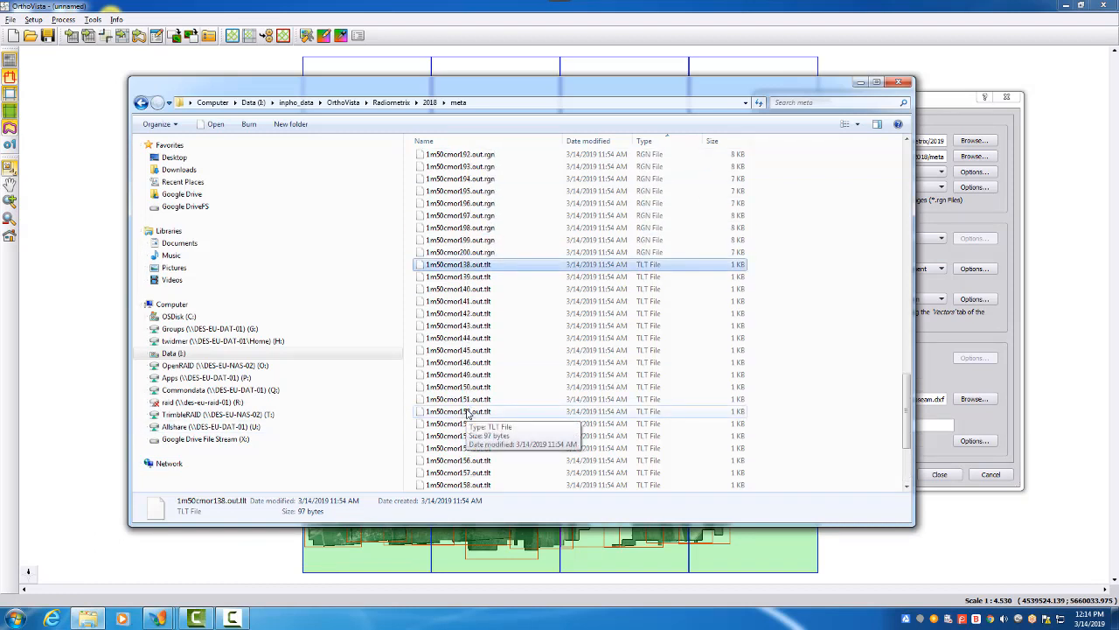
scroll(468, 414, "up", 20)
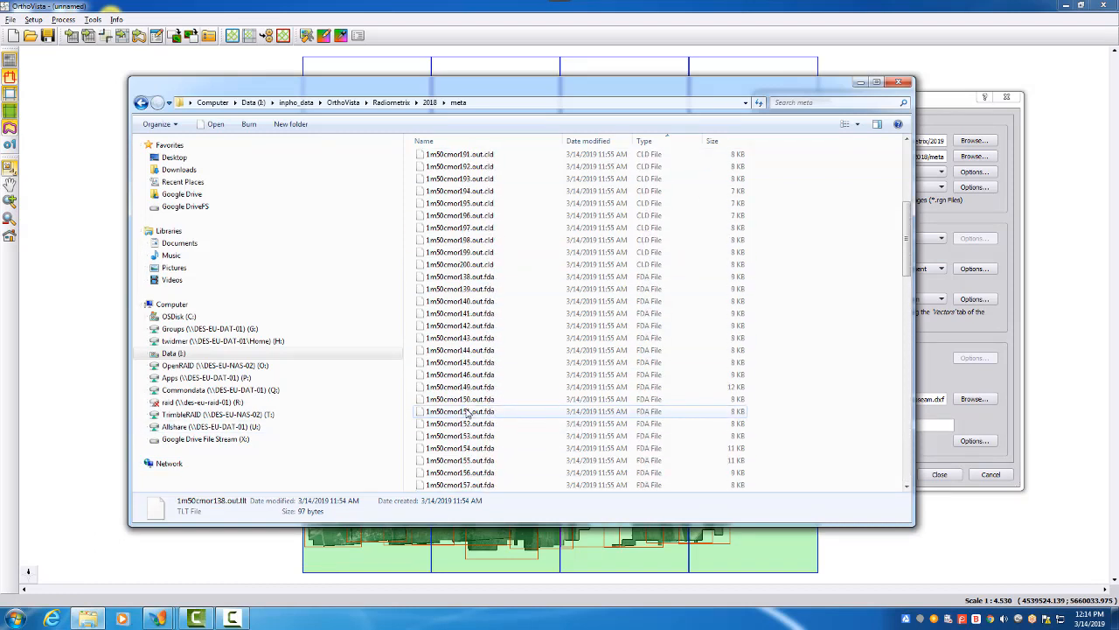
scroll(468, 411, "up", 7)
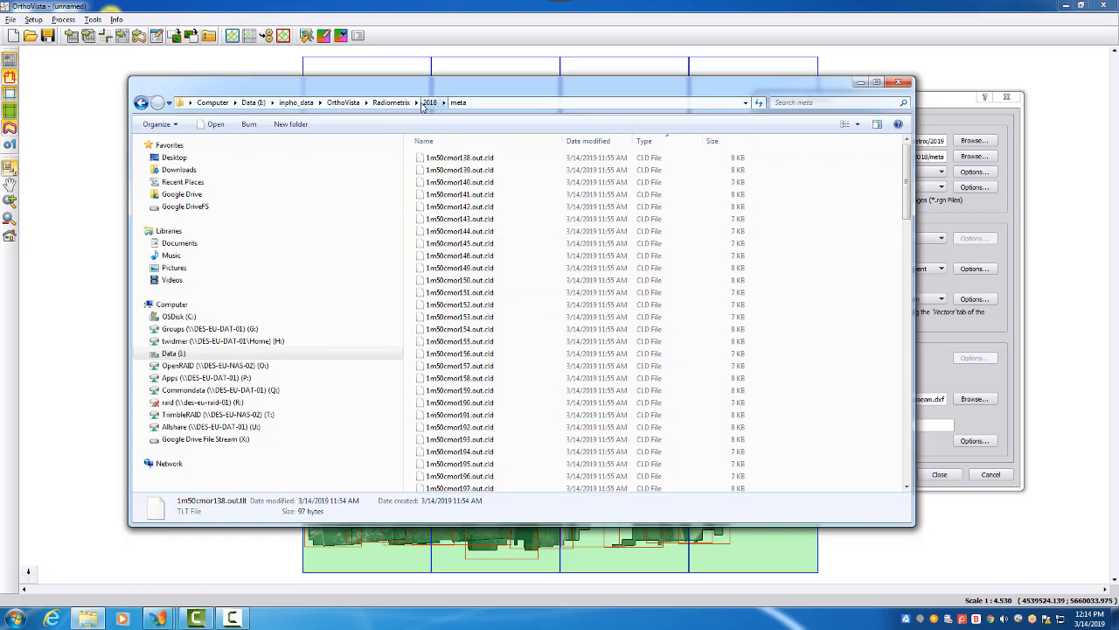
Sort the Radiometrix folder by file type, examine the RDX files and their modification dates, and return to the processing options.
left_click(398, 103)
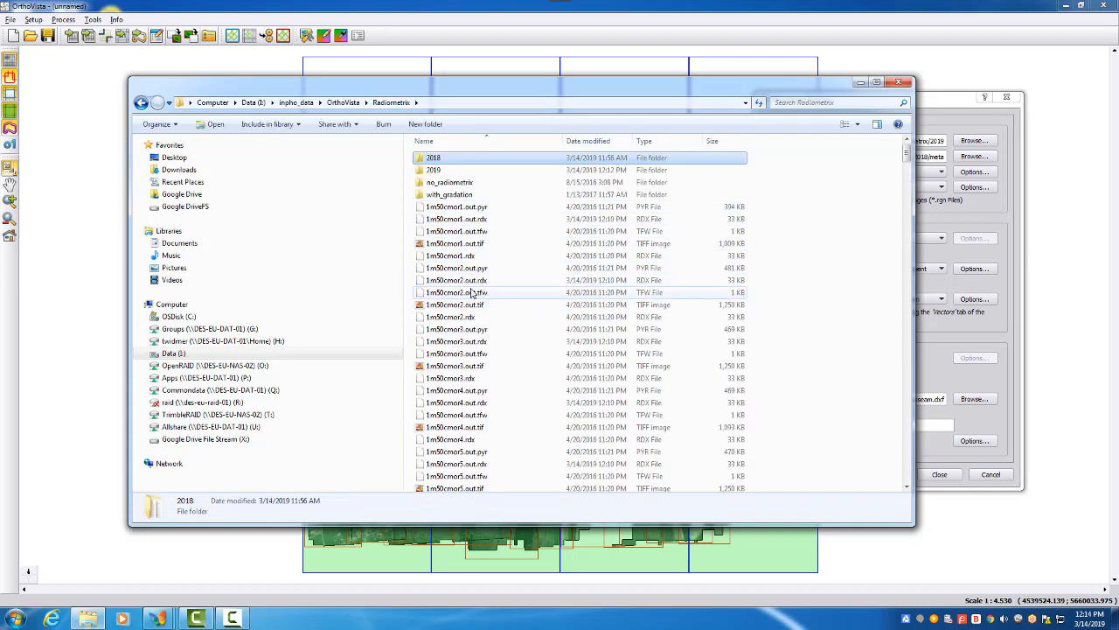
left_click(476, 281)
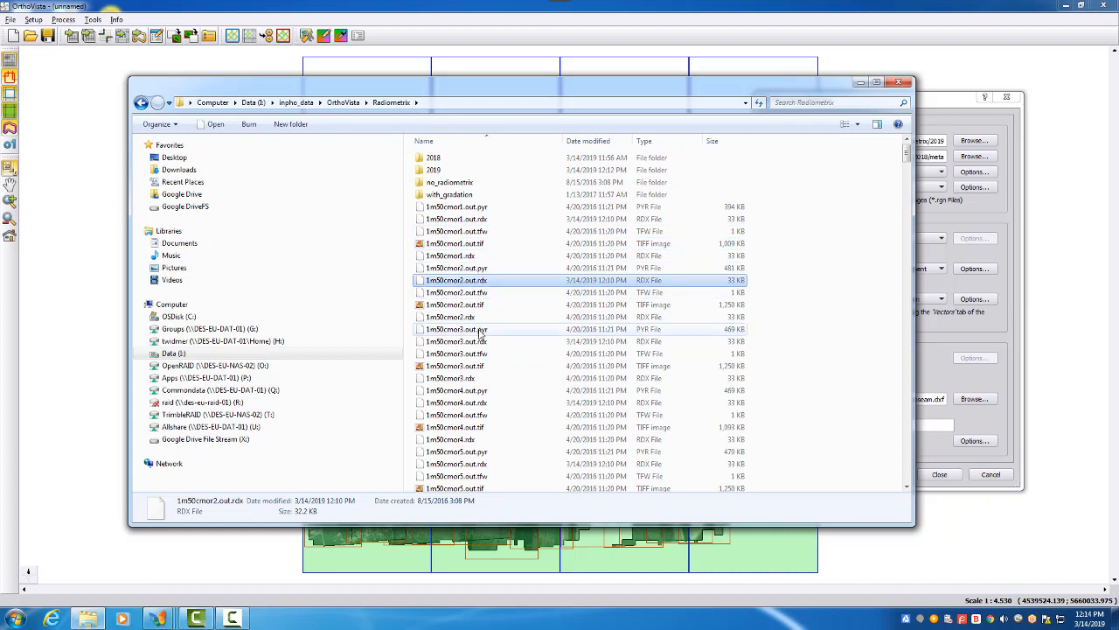
left_click(669, 141)
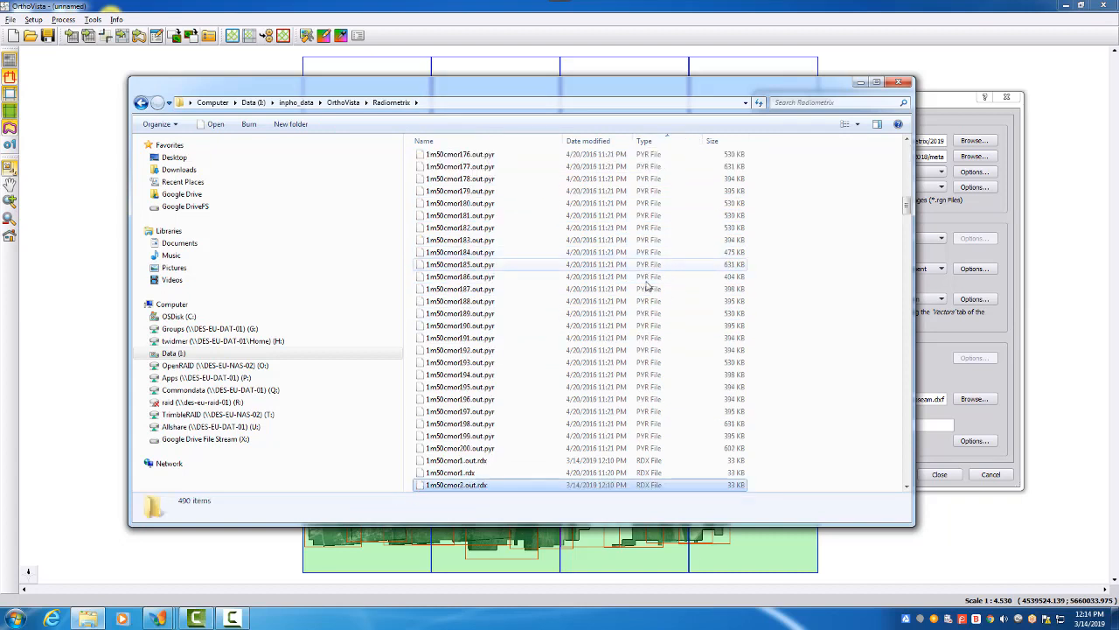
scroll(557, 387, "down", 5)
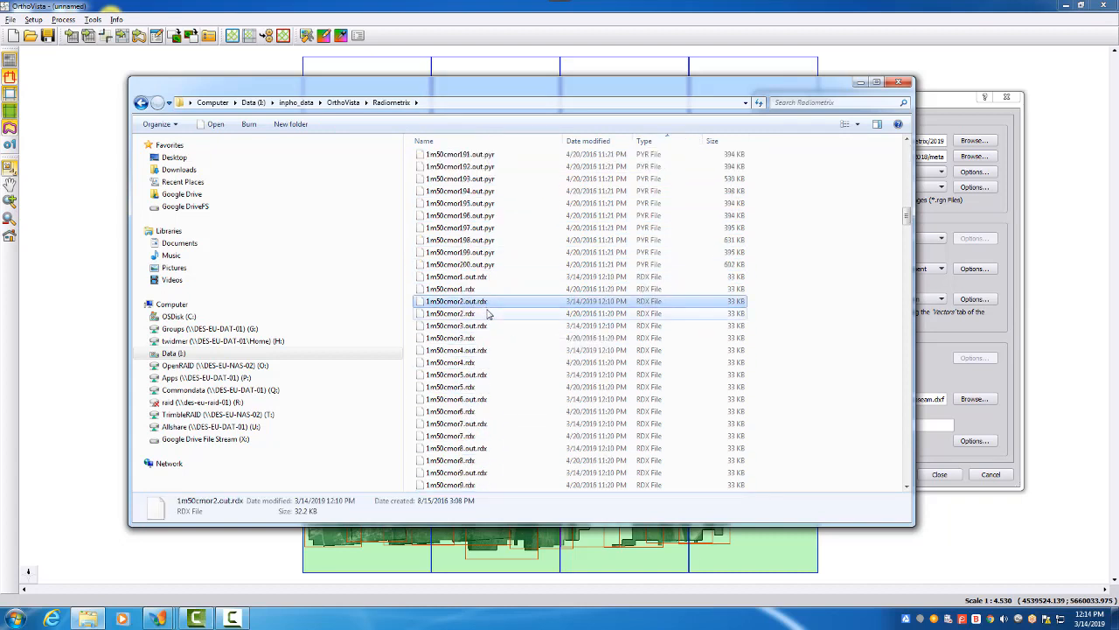
scroll(510, 323, "down", 6)
scroll(489, 354, "down", 20)
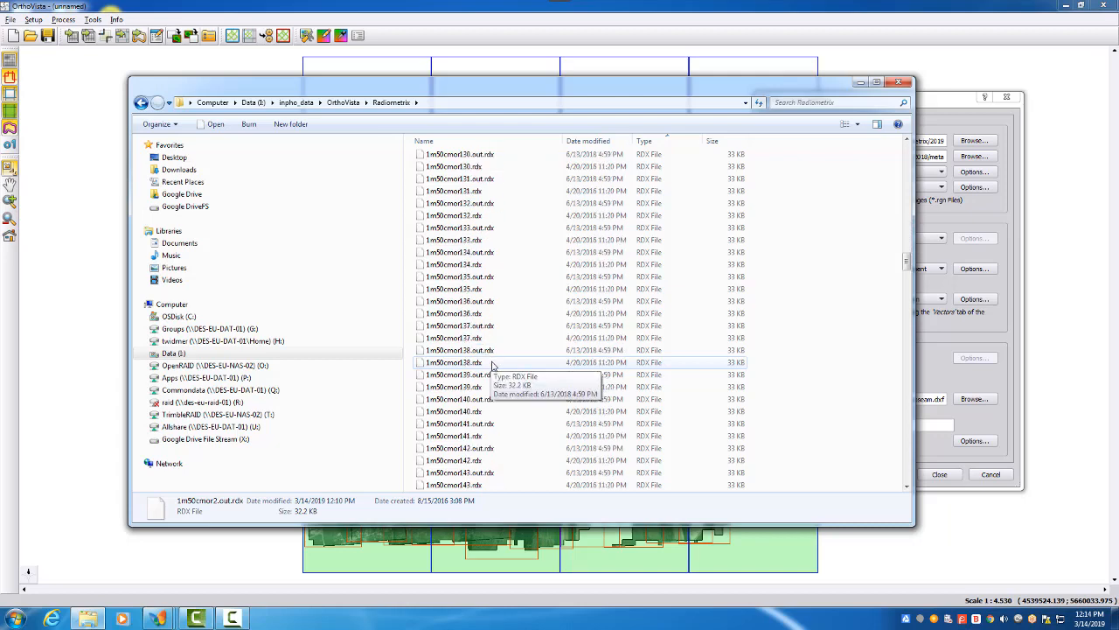
left_click(862, 82)
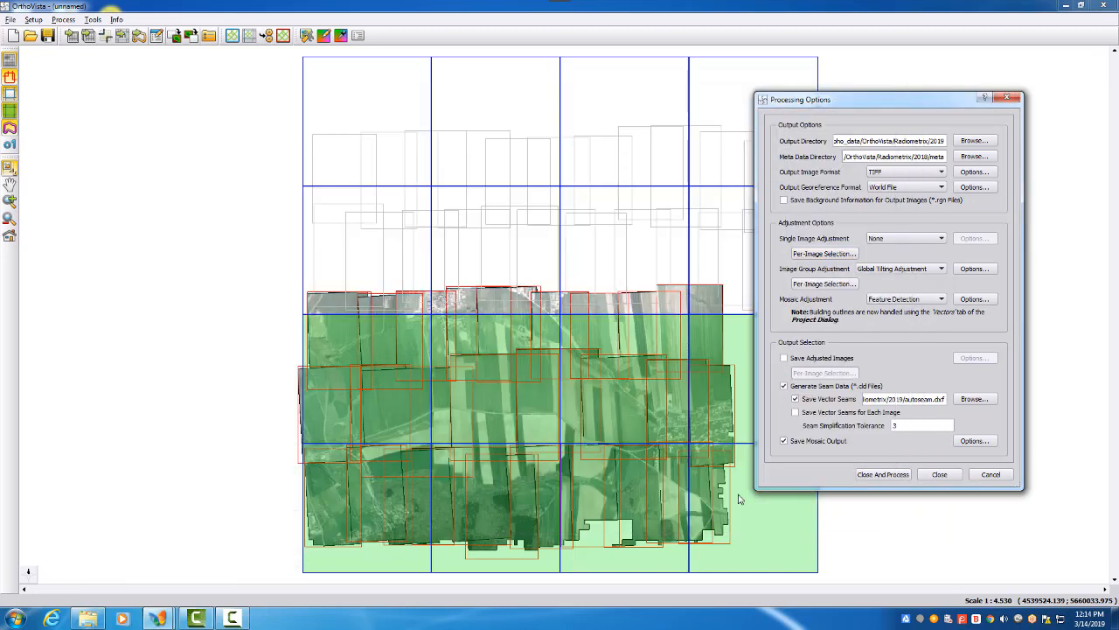
Process the selected tiles with these options, and zoom in on the upper seam of the new mosaic to examine its colours.
left_click(875, 478)
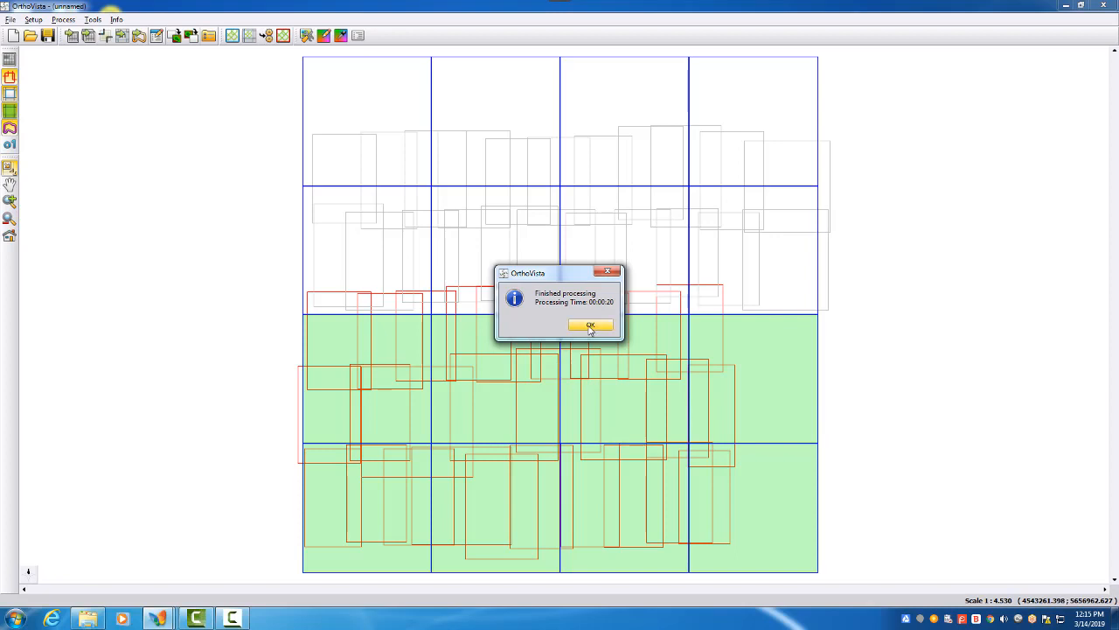
left_click(591, 326)
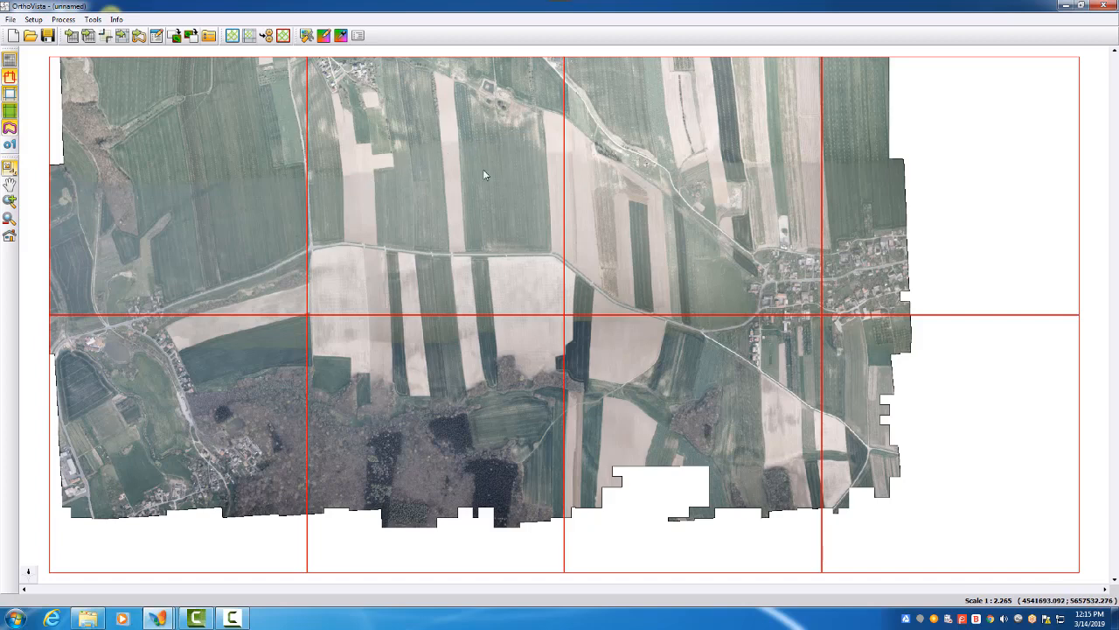
left_click_drag(162, 124, 336, 253)
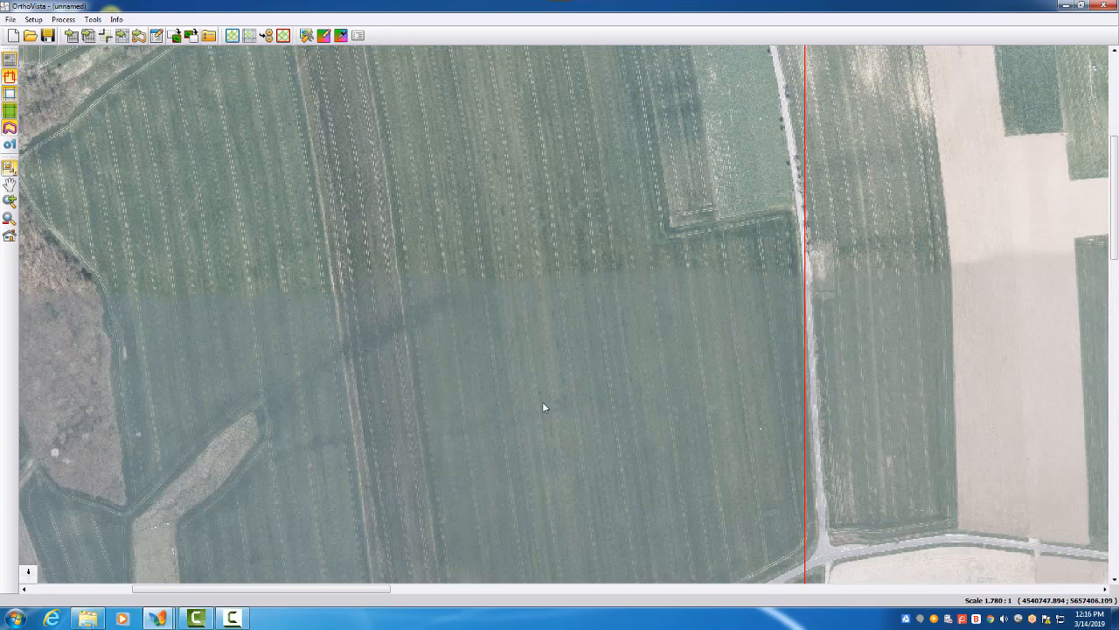
scroll(502, 405, "down", 3)
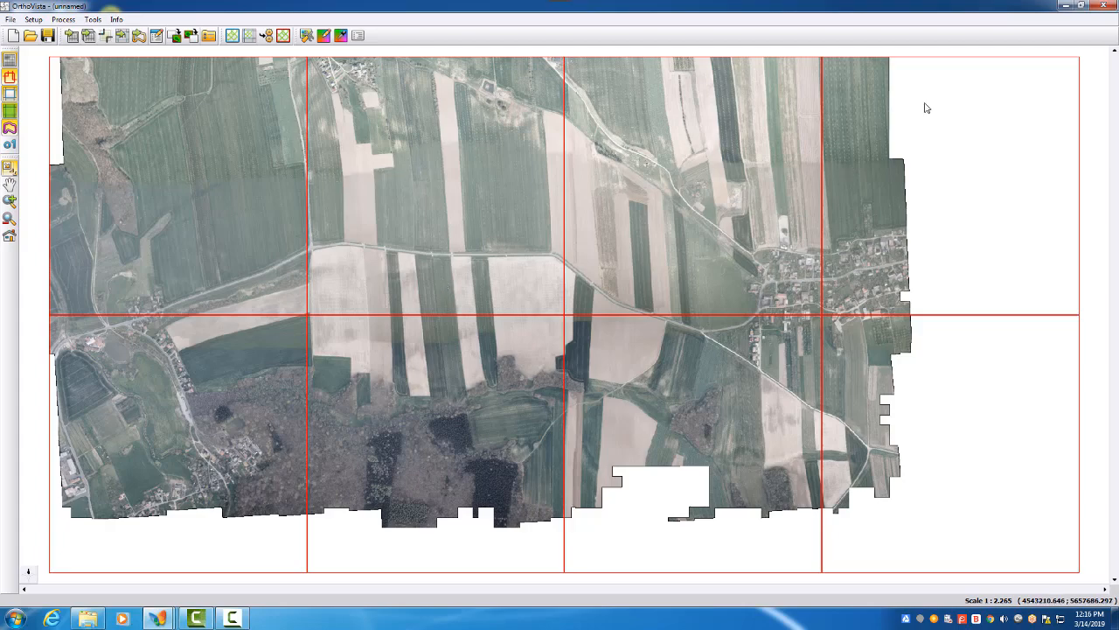
Minimize the mosaic result window, and return to the OrthoVista project with the selected output tiles.
left_click(1066, 6)
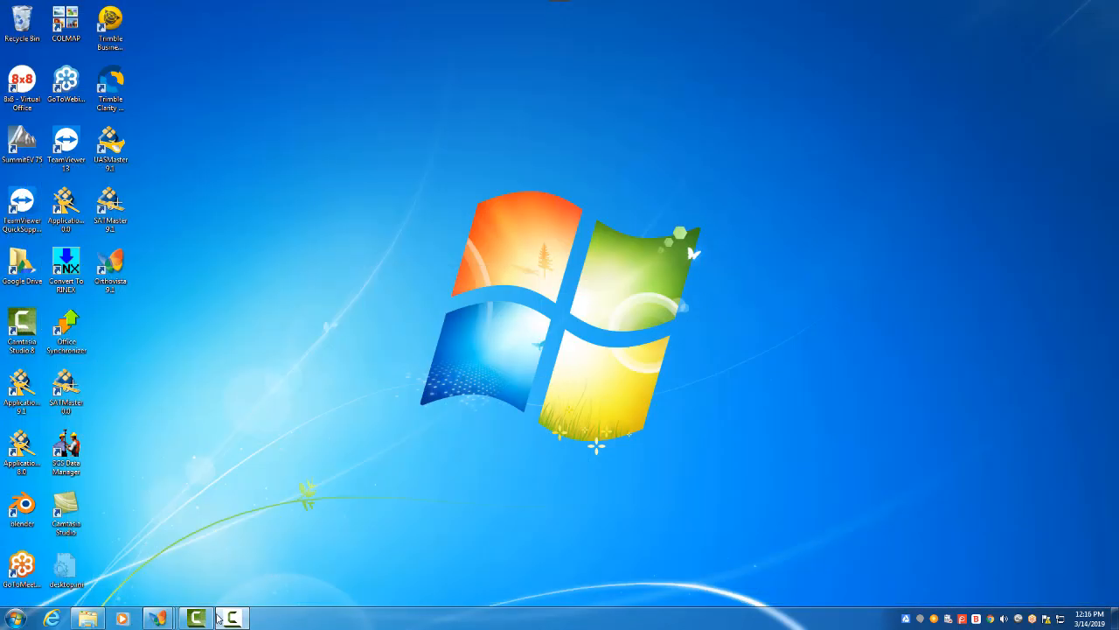
mouse_move(169, 624)
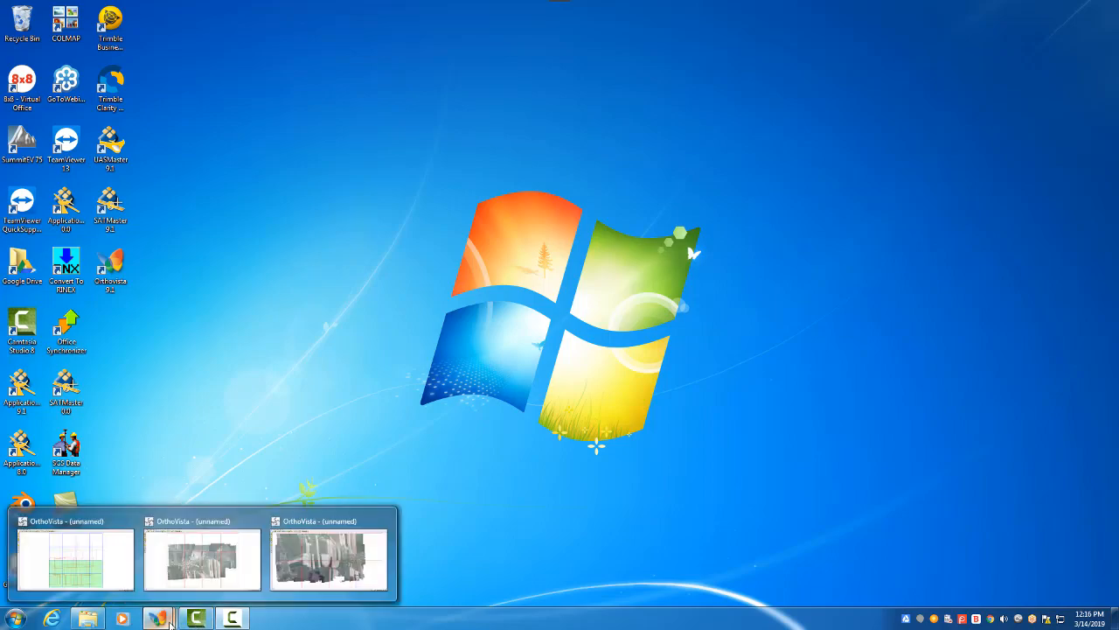
left_click(113, 569)
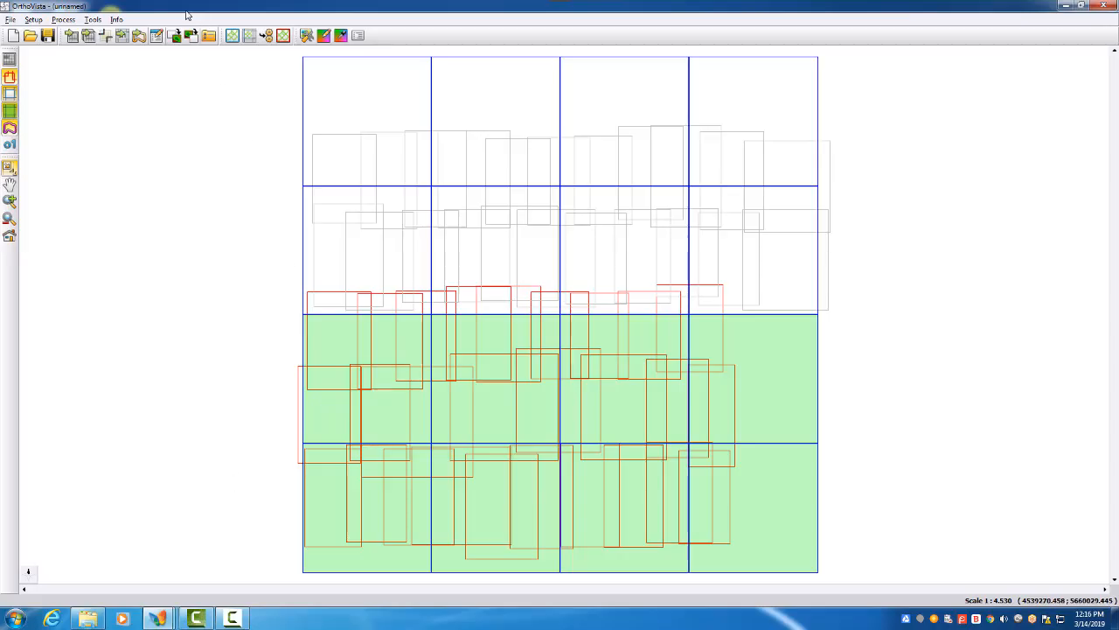
Enable colour adjustment in the Global Tilting options of the image group adjustment, with 3 adjustment iterations.
left_click(62, 19)
left_click(74, 30)
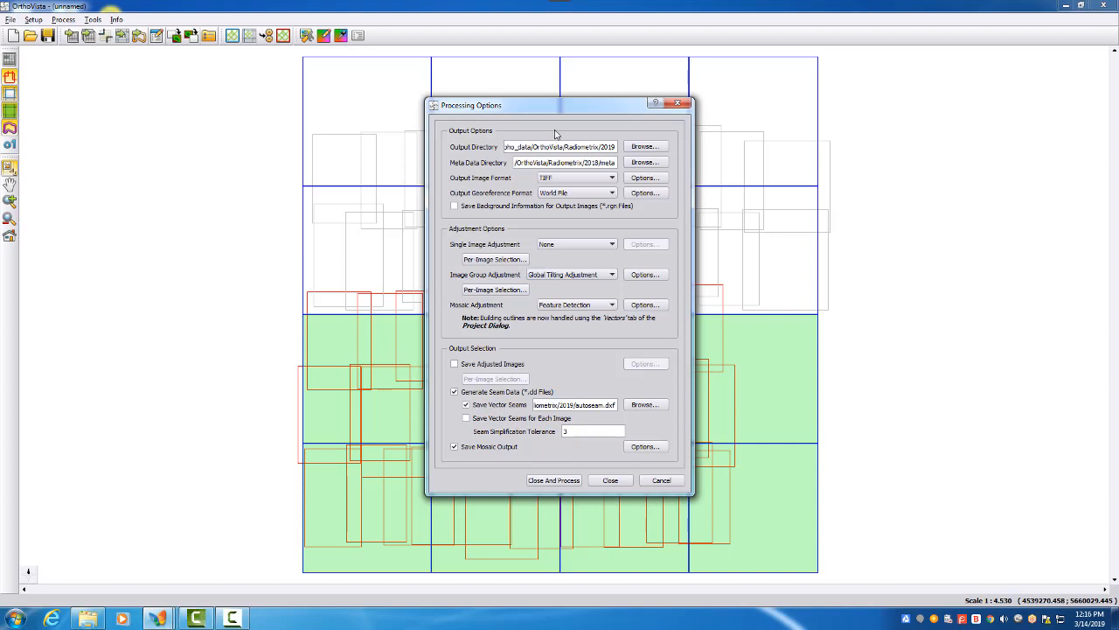
left_click(636, 276)
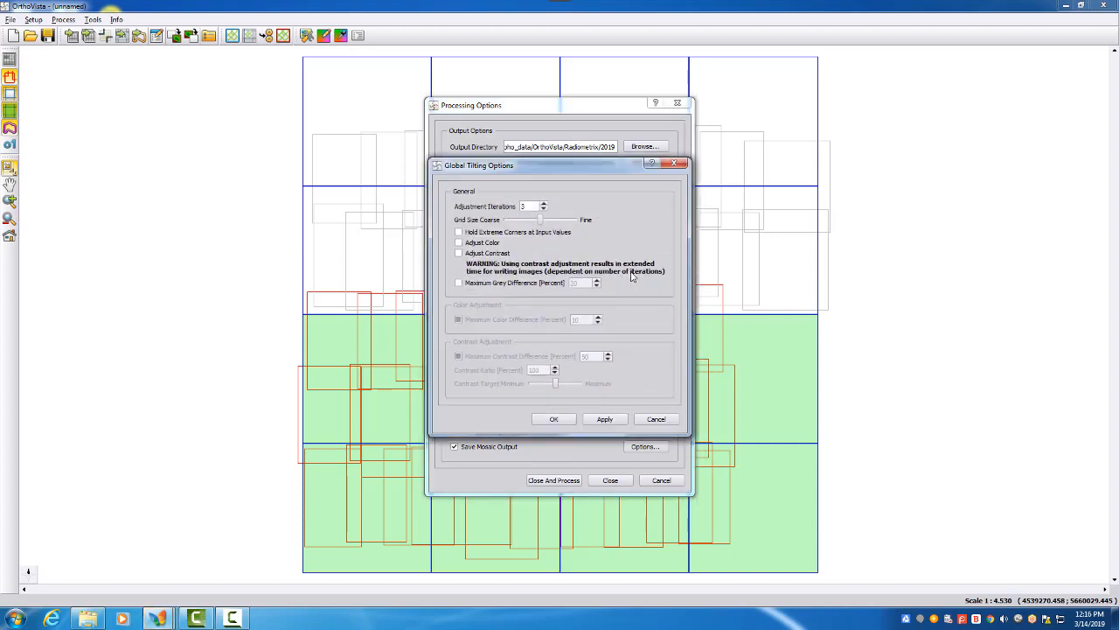
left_click(481, 243)
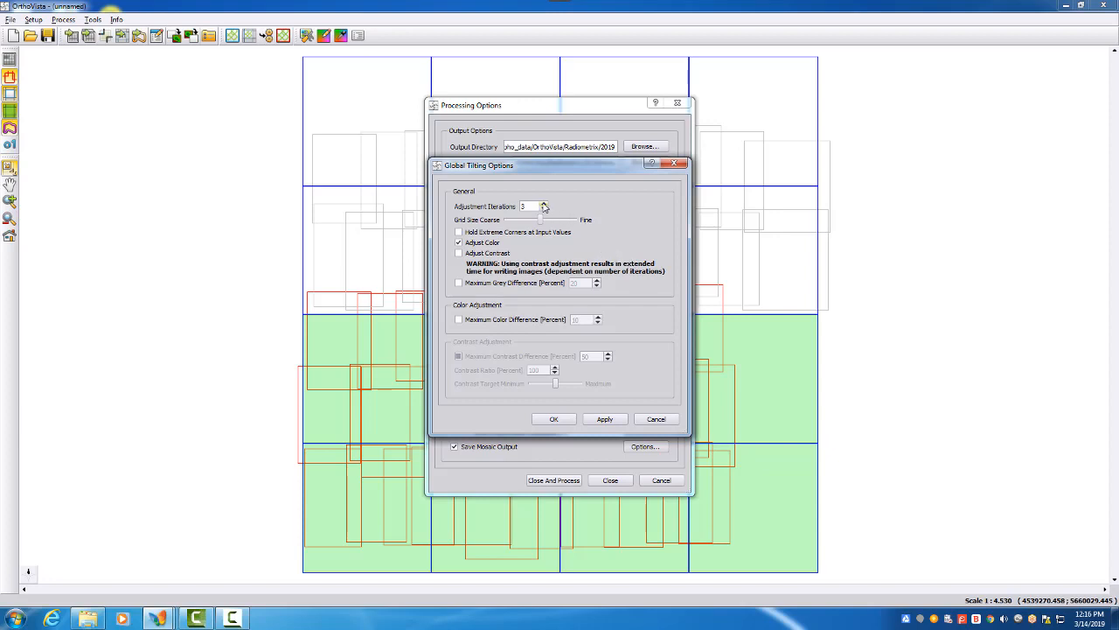
left_click(563, 419)
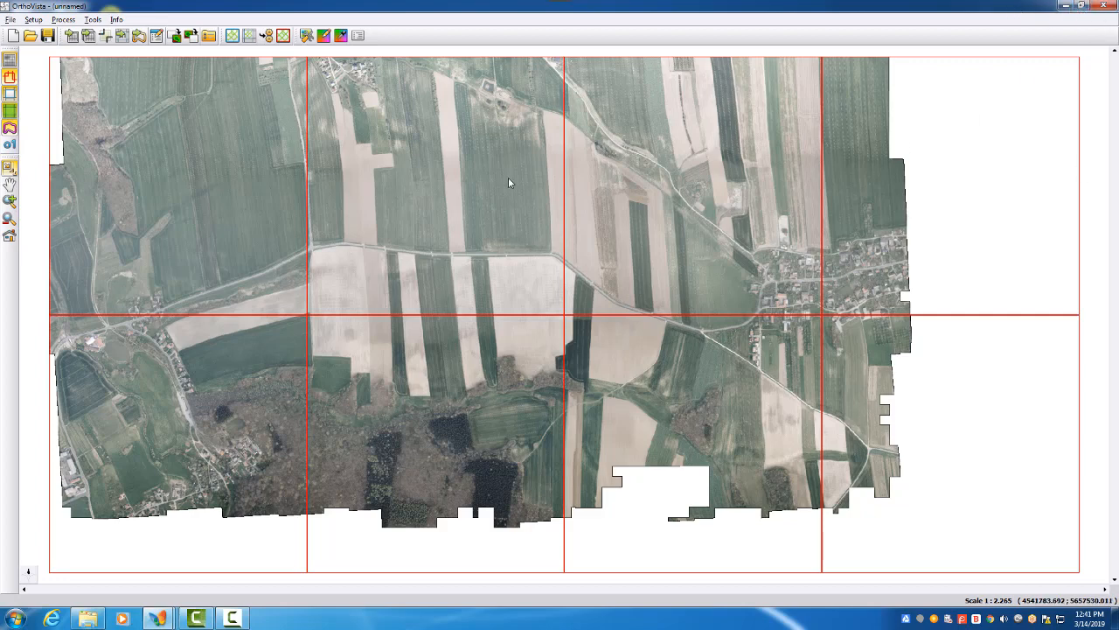
Restore the lower mosaic to a smaller window and compare it with the upper mosaic.
left_click(1083, 14)
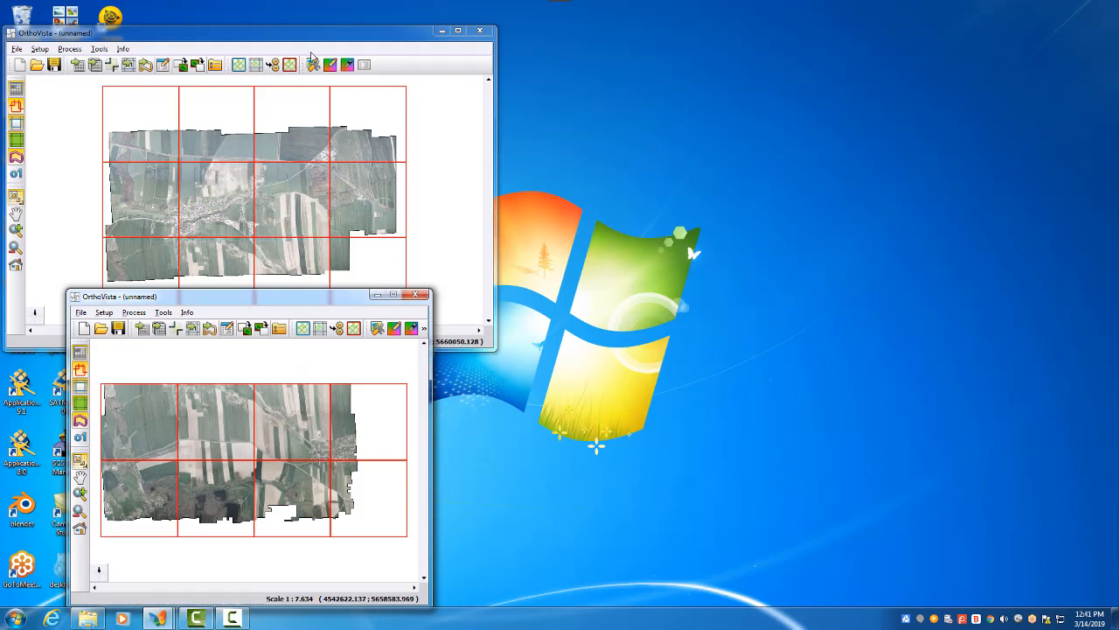
left_click(314, 45)
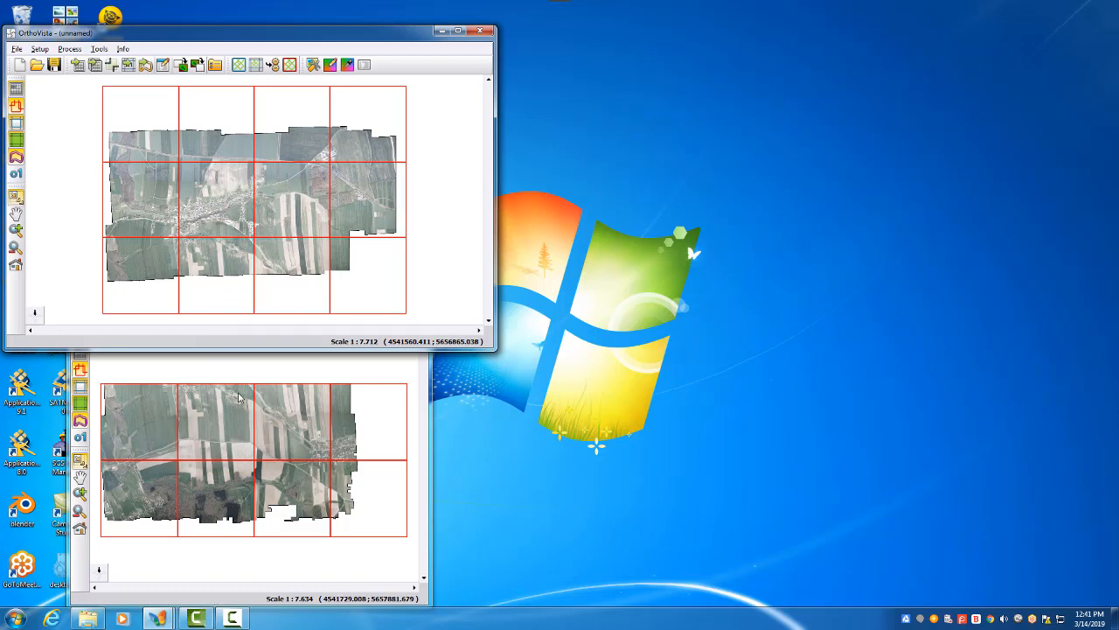
left_click(431, 446)
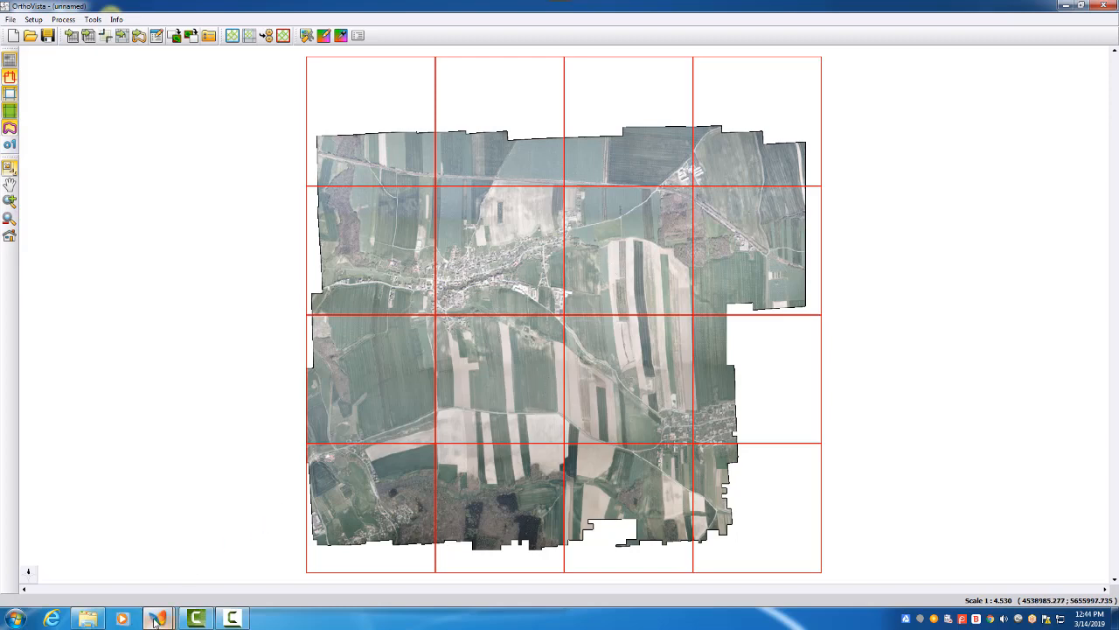
Return to the project window with the image footprints and set all images active in the Project Dialog.
mouse_move(155, 620)
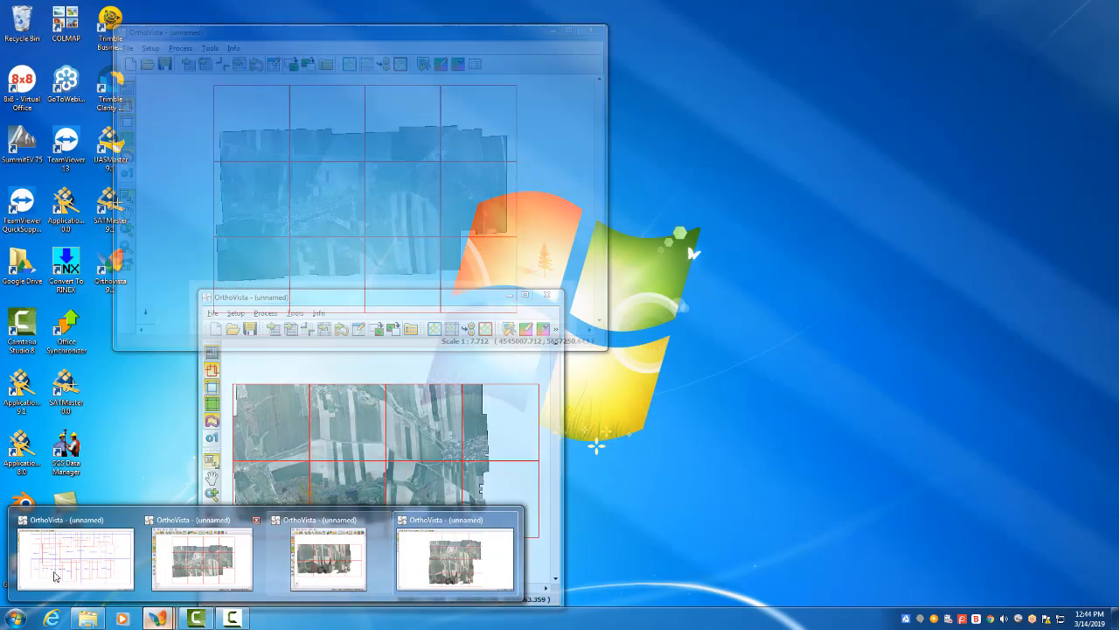
left_click(75, 555)
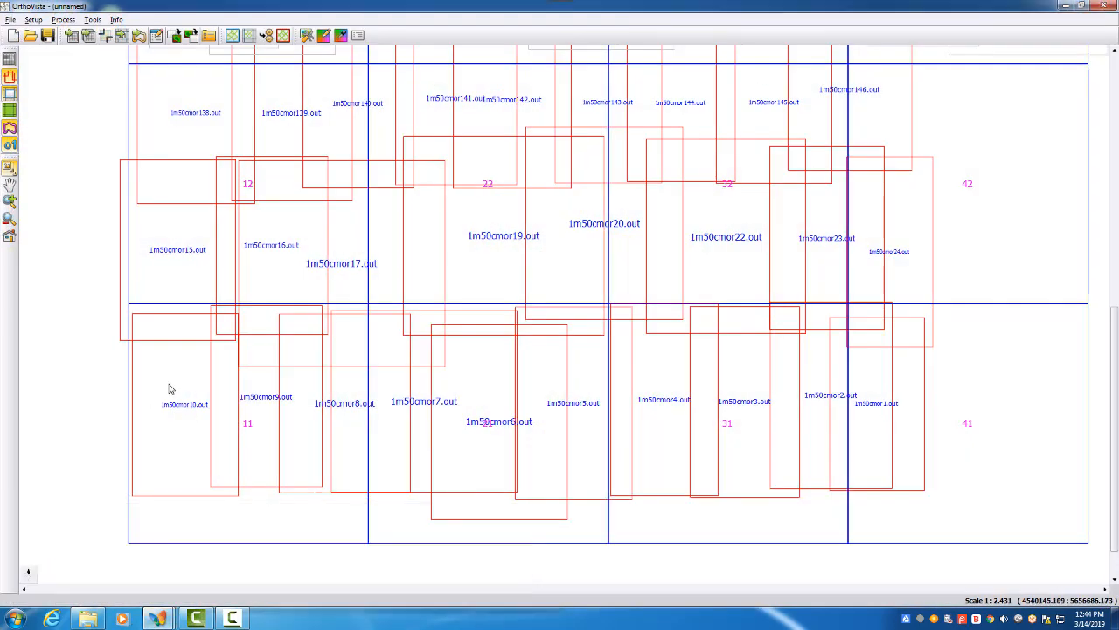
scroll(313, 317, "down", 1)
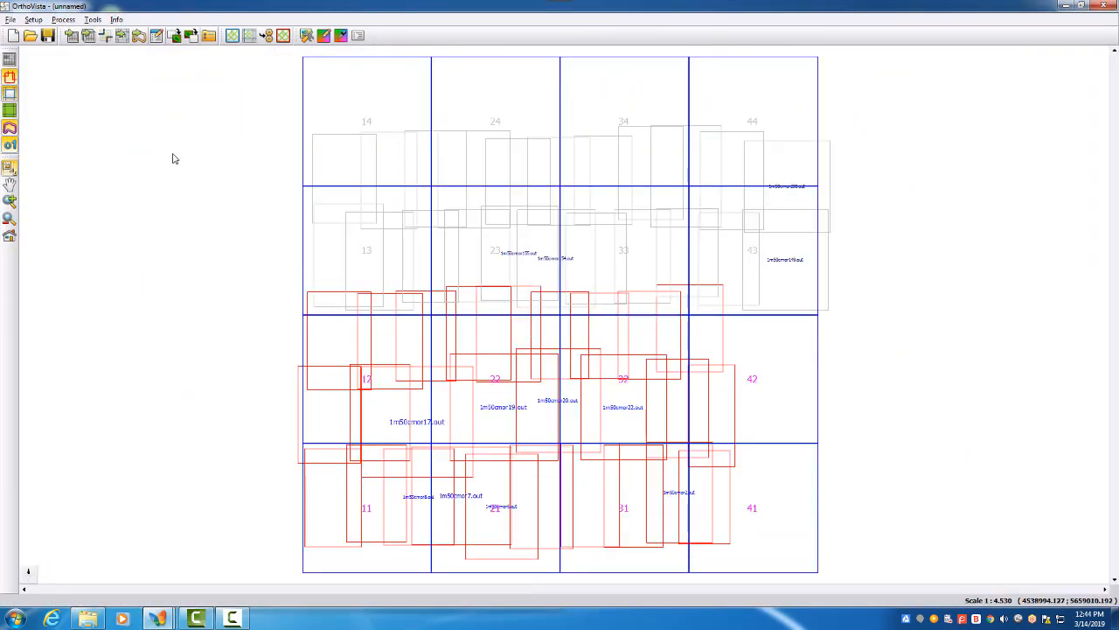
left_click(63, 19)
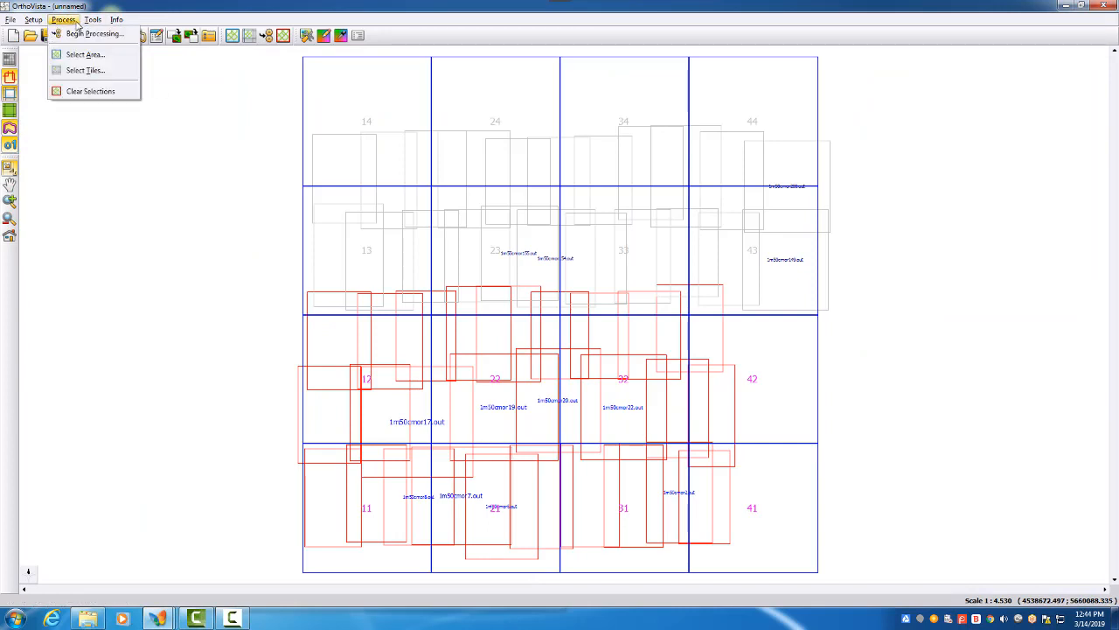
left_click(53, 117)
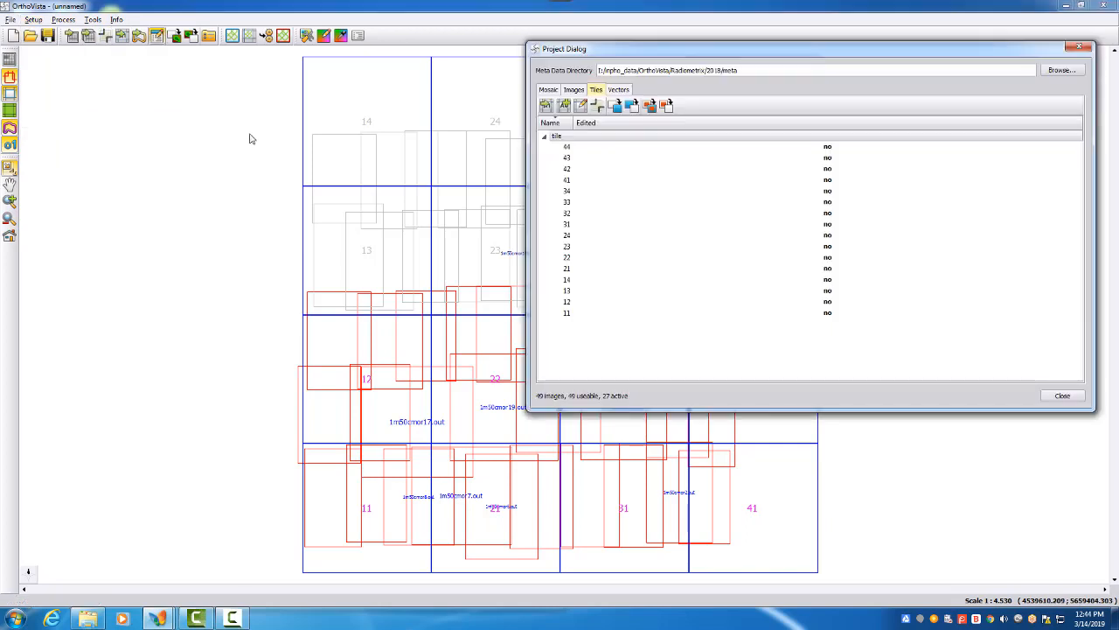
left_click(574, 90)
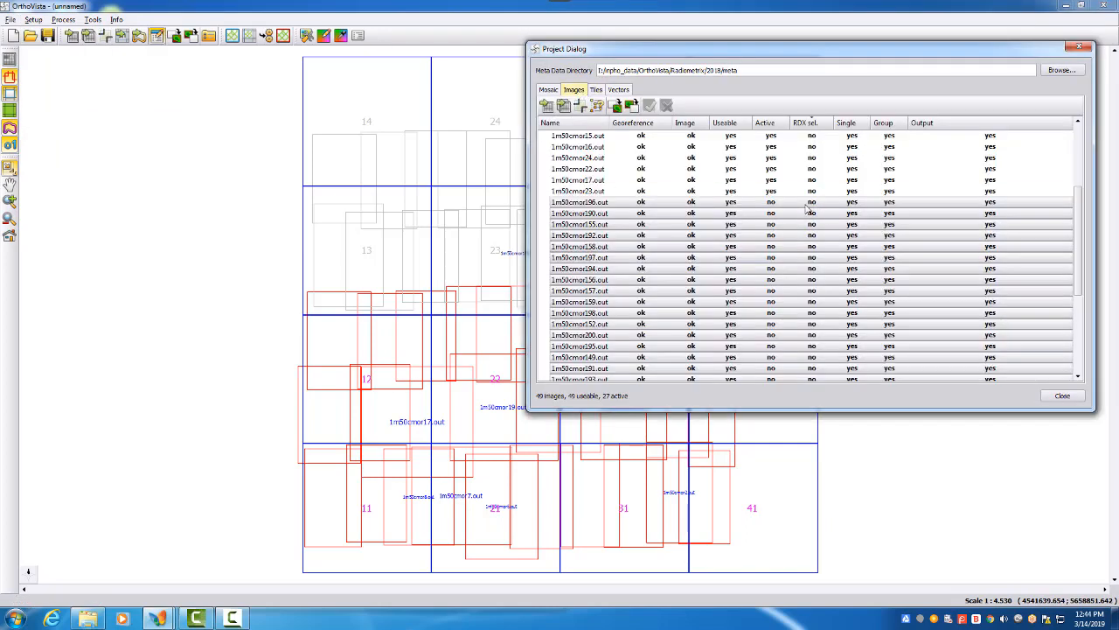
left_click(775, 206)
key("ctrl+a")
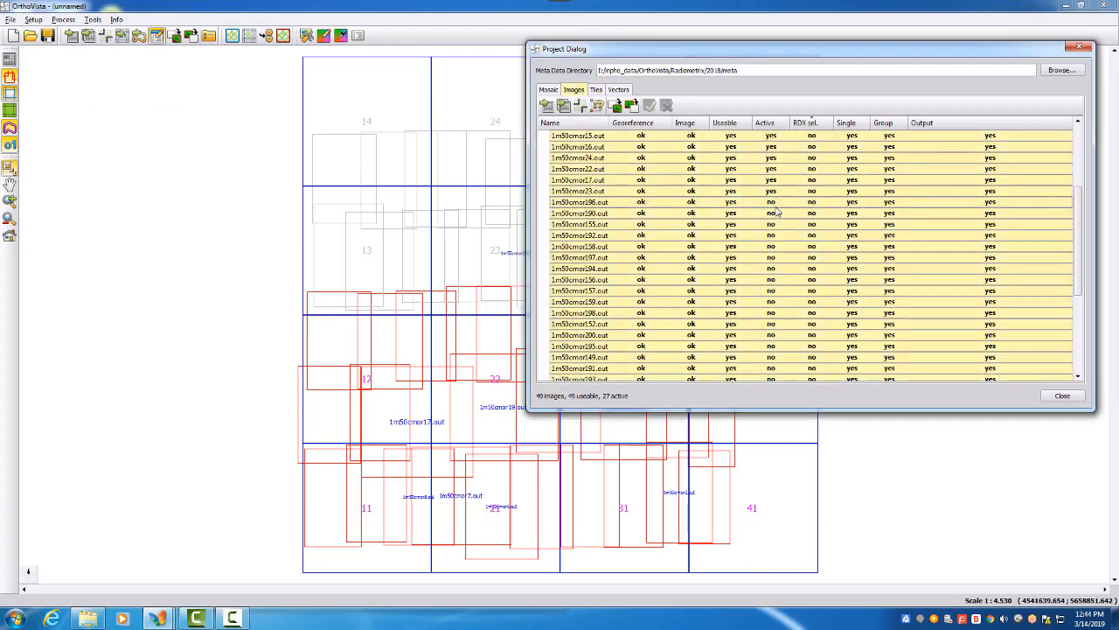
left_click(616, 106)
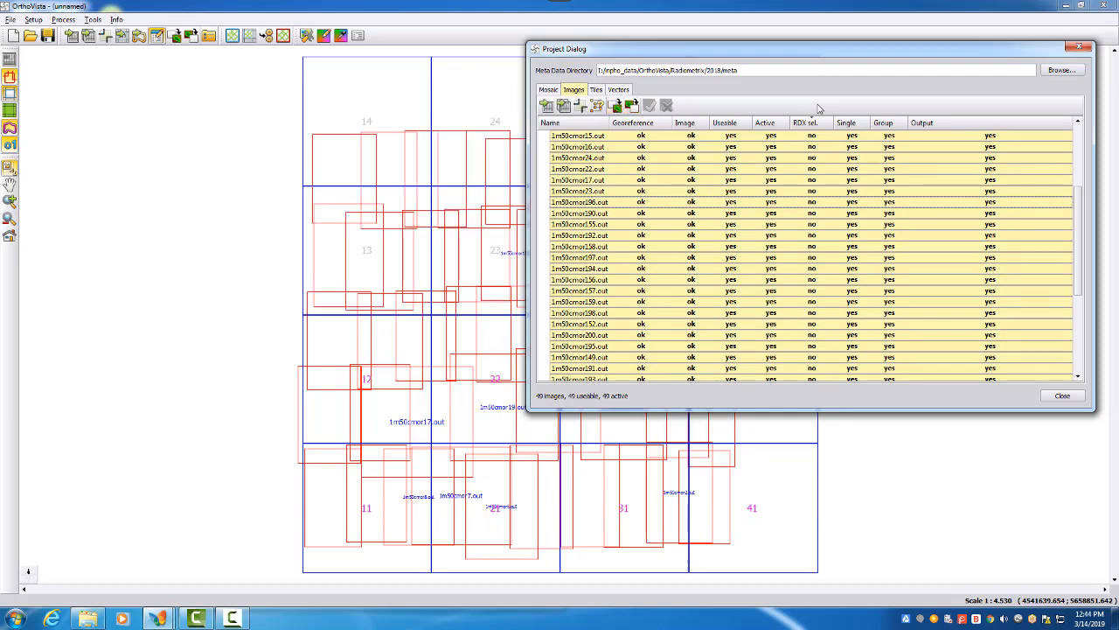
left_click(1084, 50)
Select all images in RadioMetrix, reset them to their source values, and accept the changes.
left_click(96, 22)
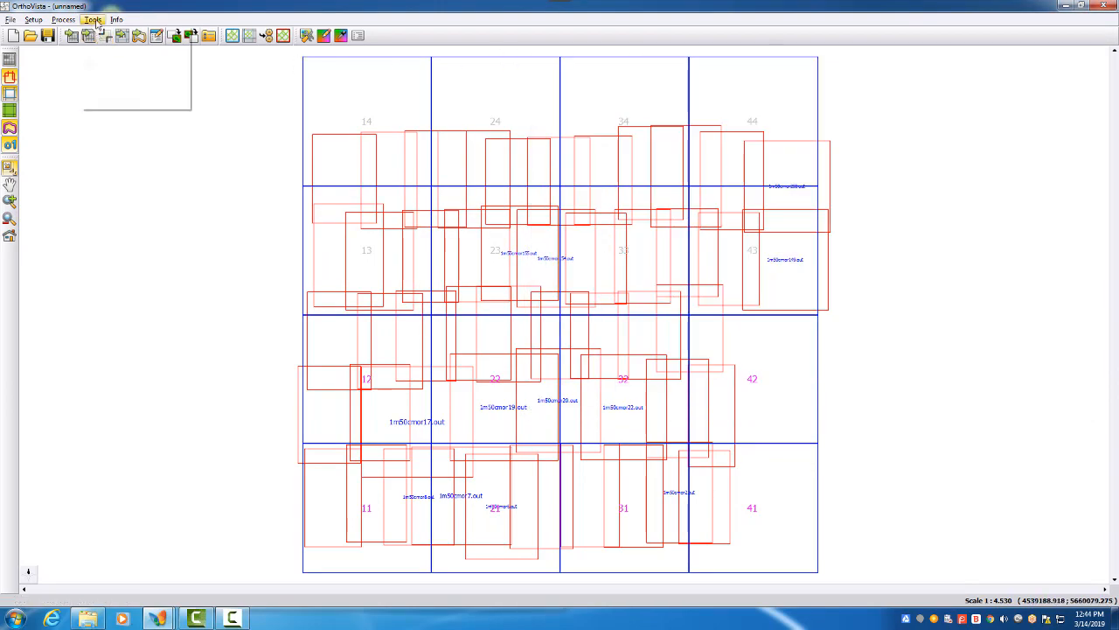
left_click(131, 47)
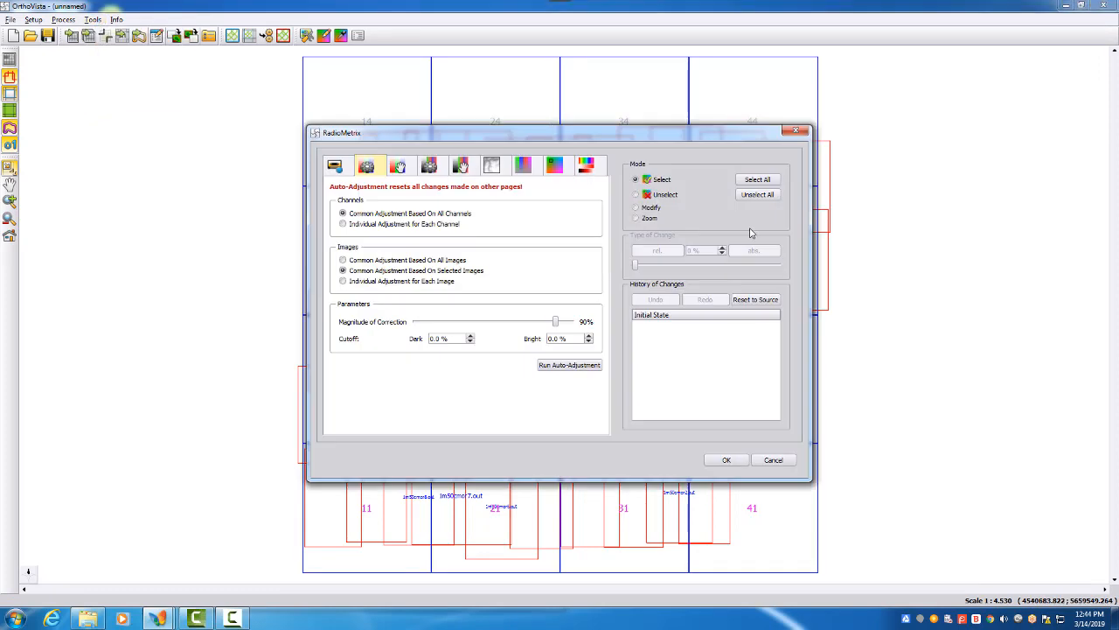
left_click(748, 180)
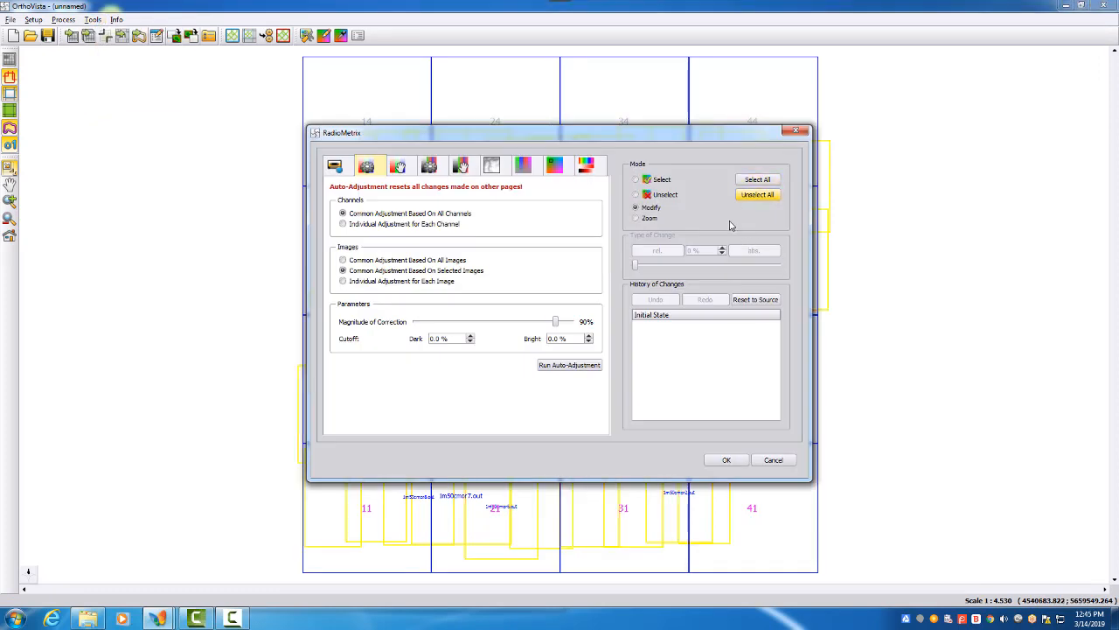
left_click(745, 300)
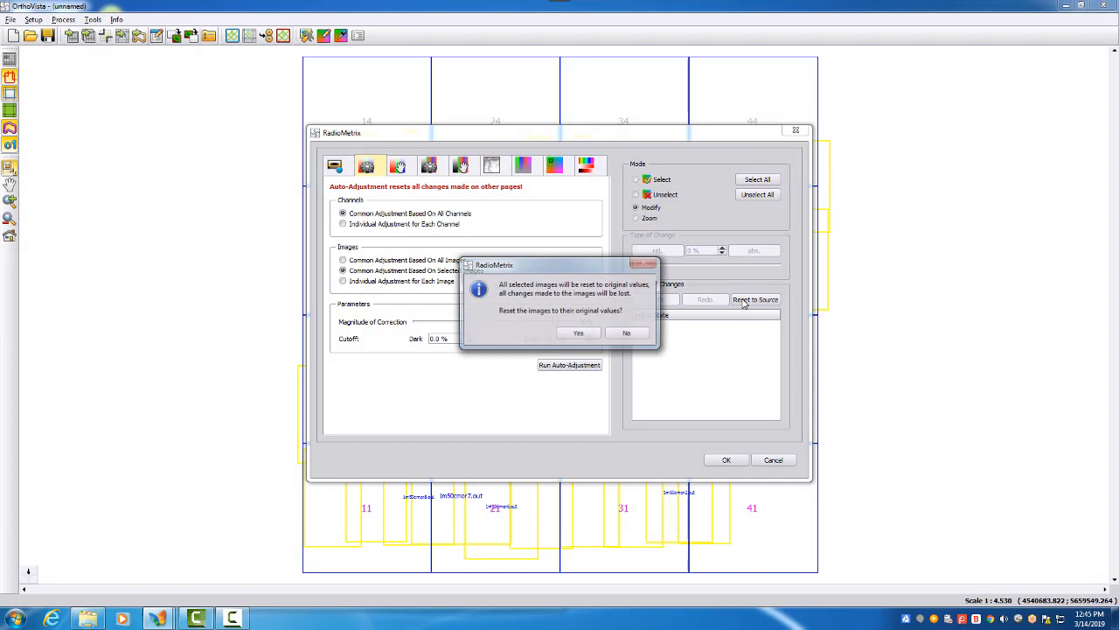
left_click(579, 333)
left_click(722, 460)
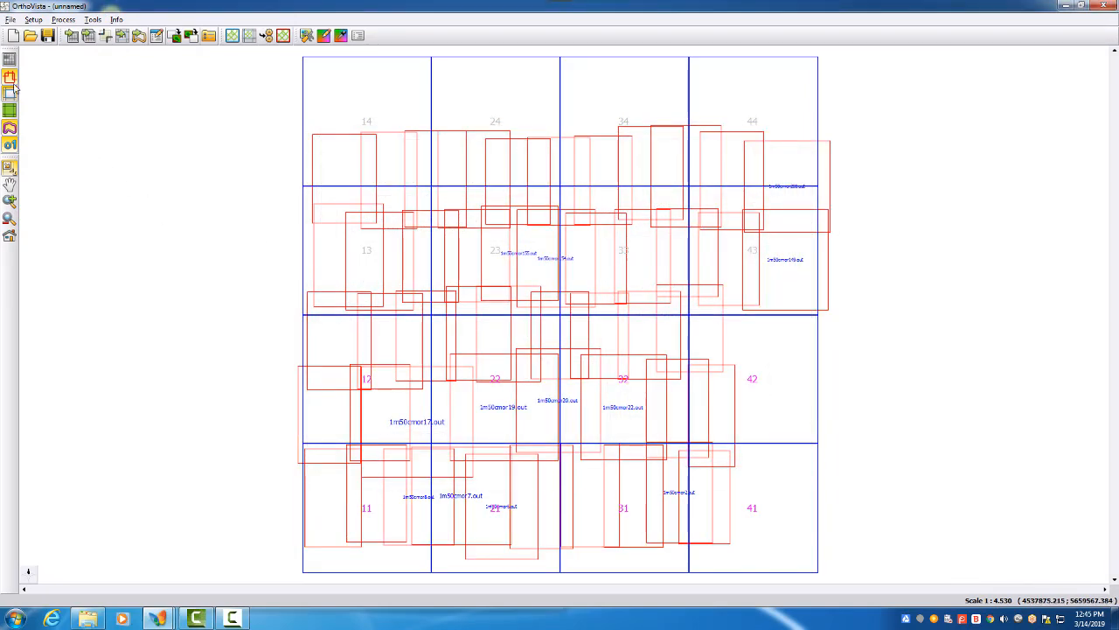
Display the source images without file borders and compare them with the full combined mosaic.
left_click(10, 59)
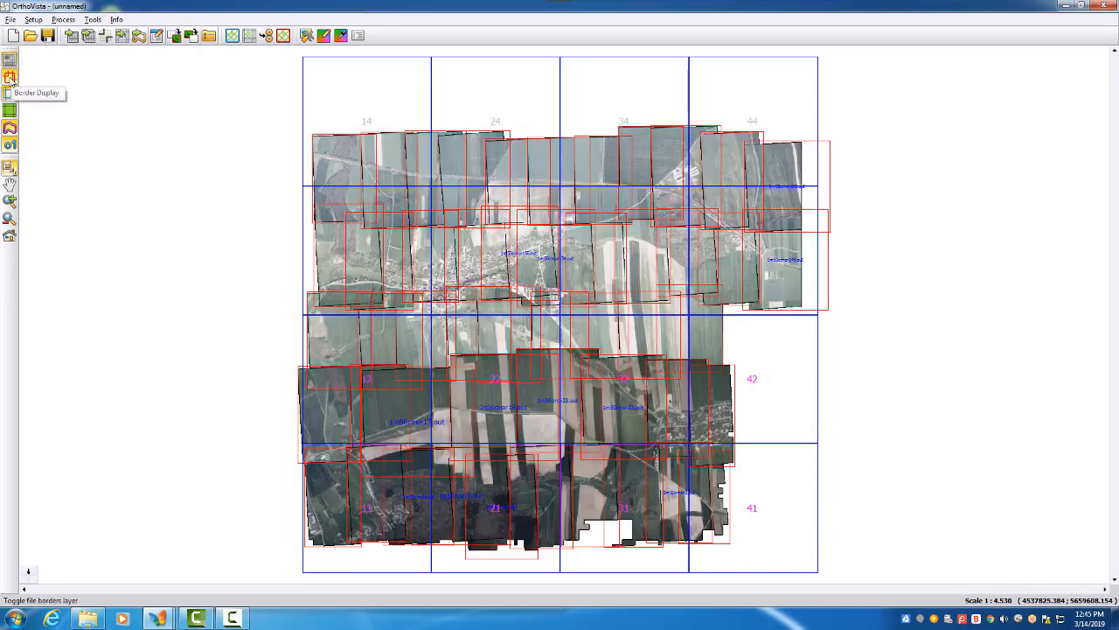
left_click(10, 77)
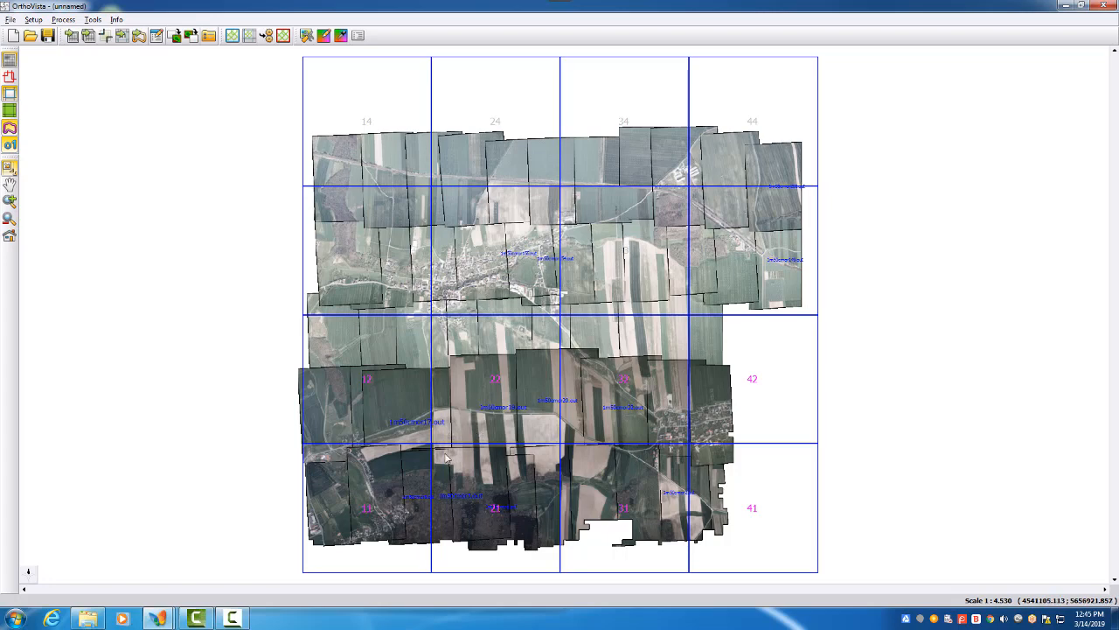
key("alt+Tab")
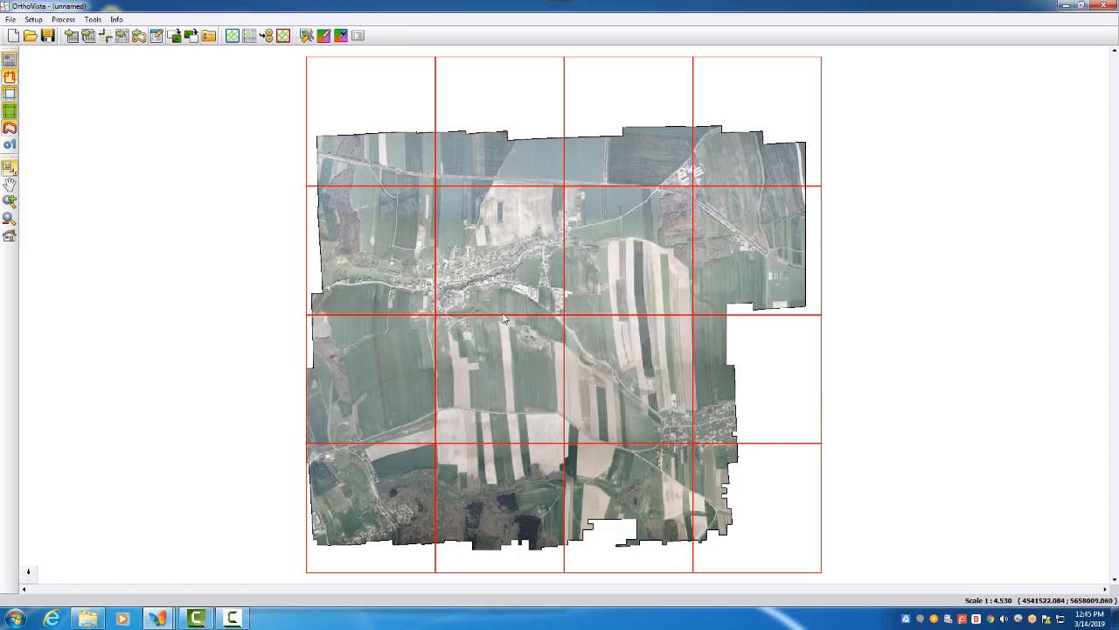
key("alt+Tab")
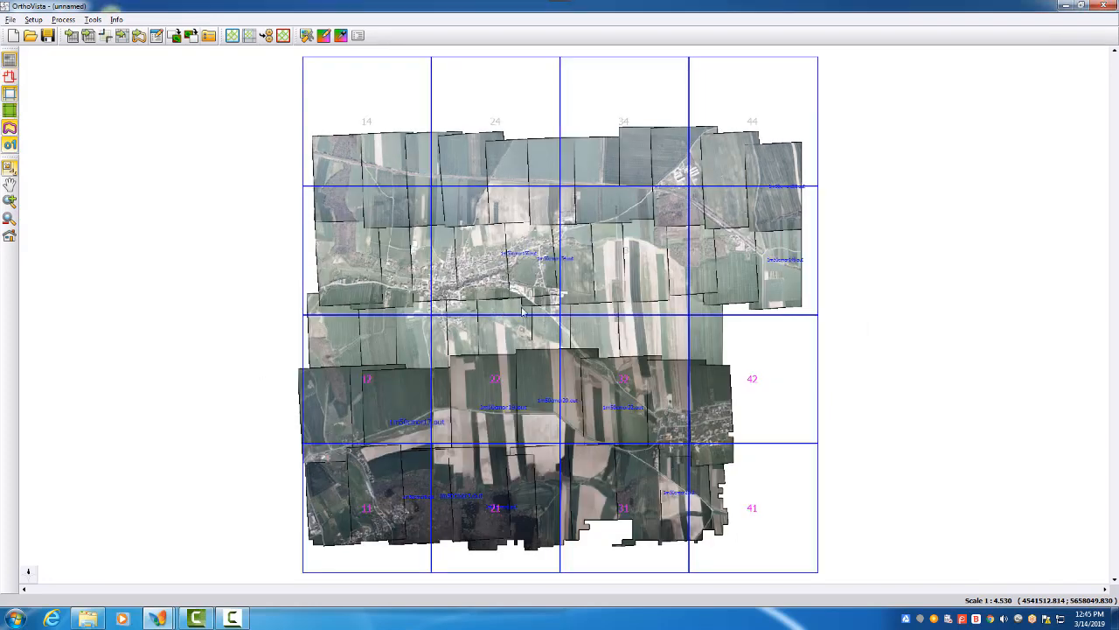
key("alt+Tab")
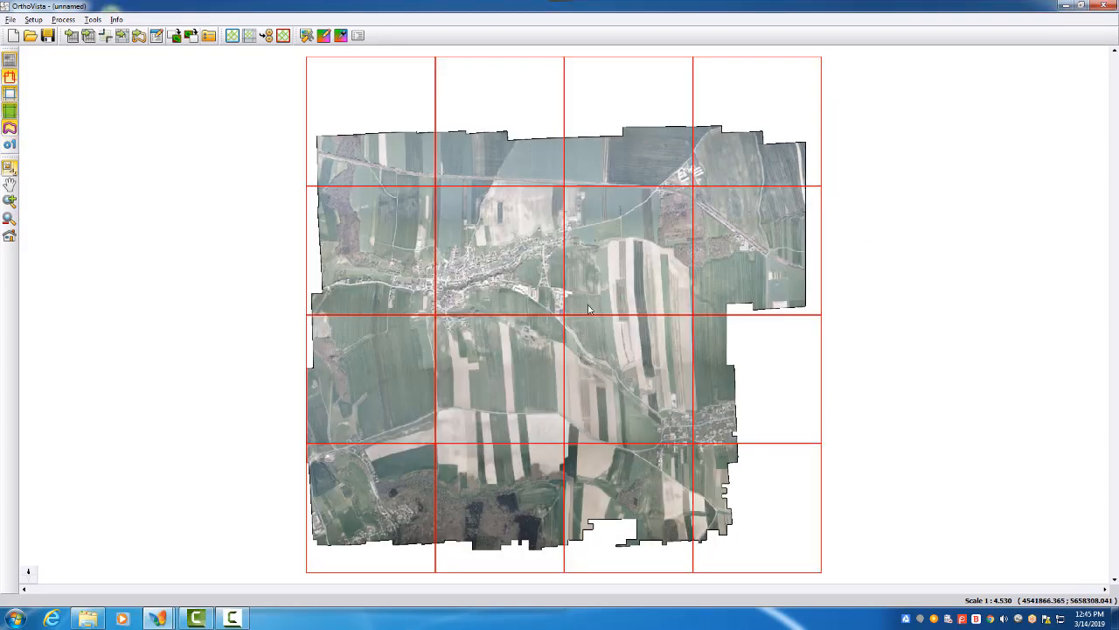